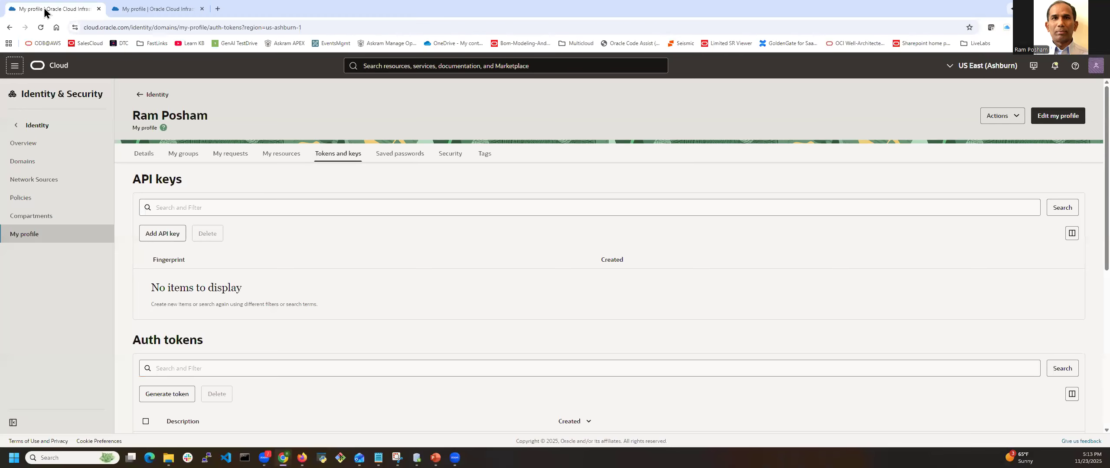
- Open the genai bucket in Object Storage and list its objects
click(14, 66)
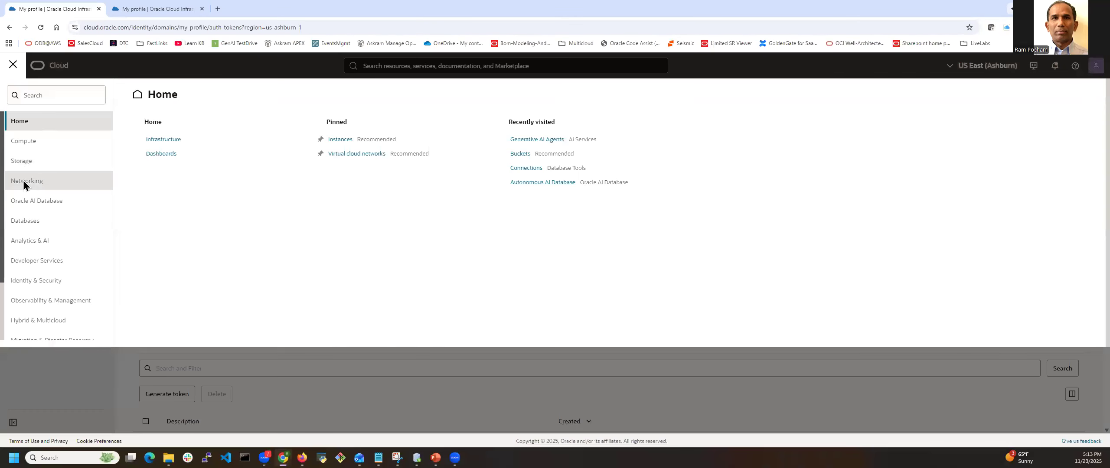
click(31, 160)
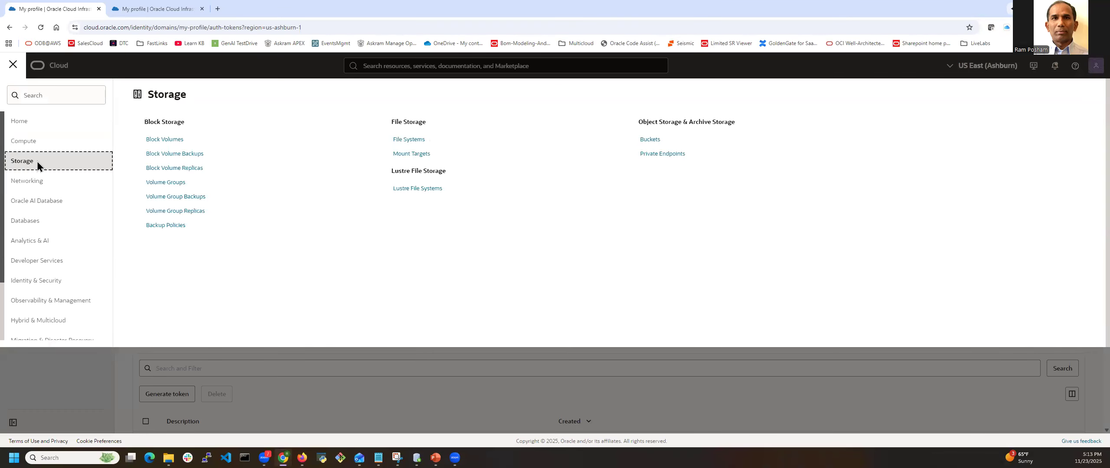
click(650, 139)
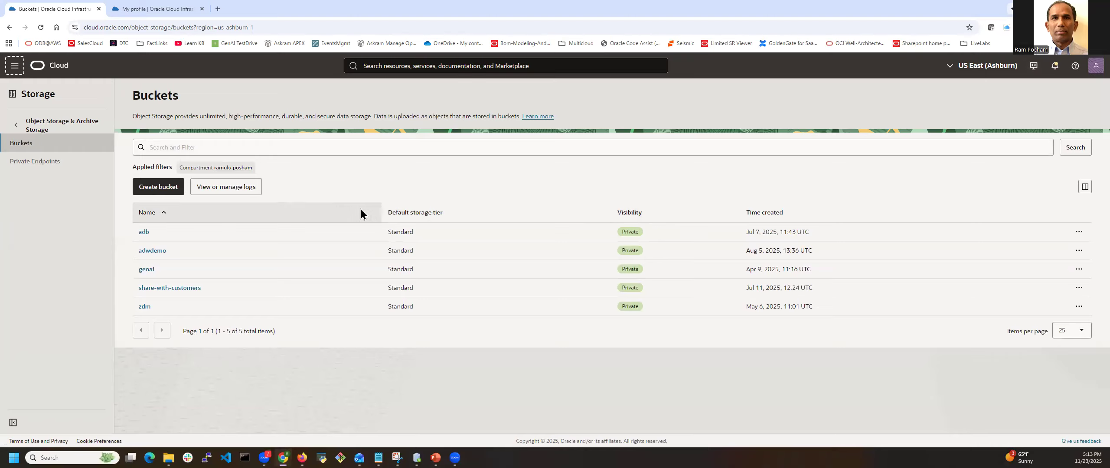
click(146, 269)
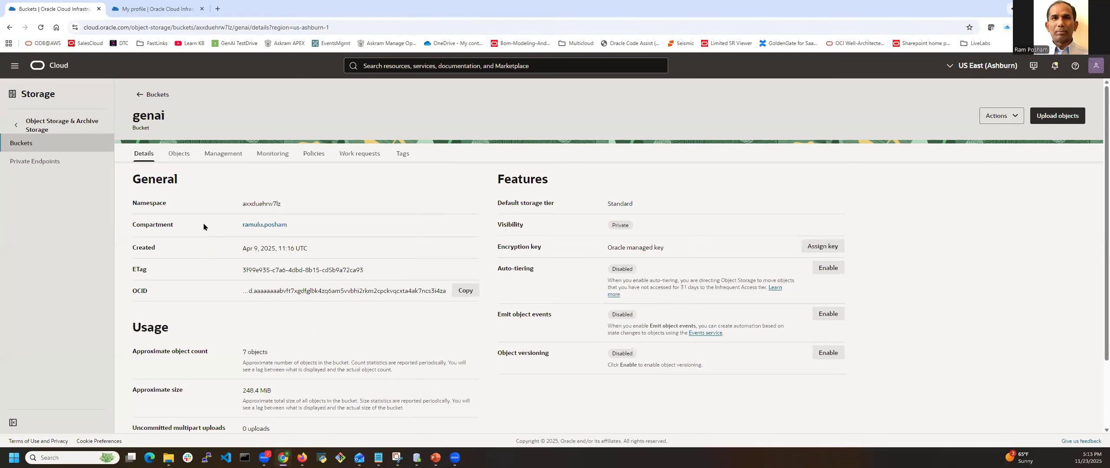
click(170, 157)
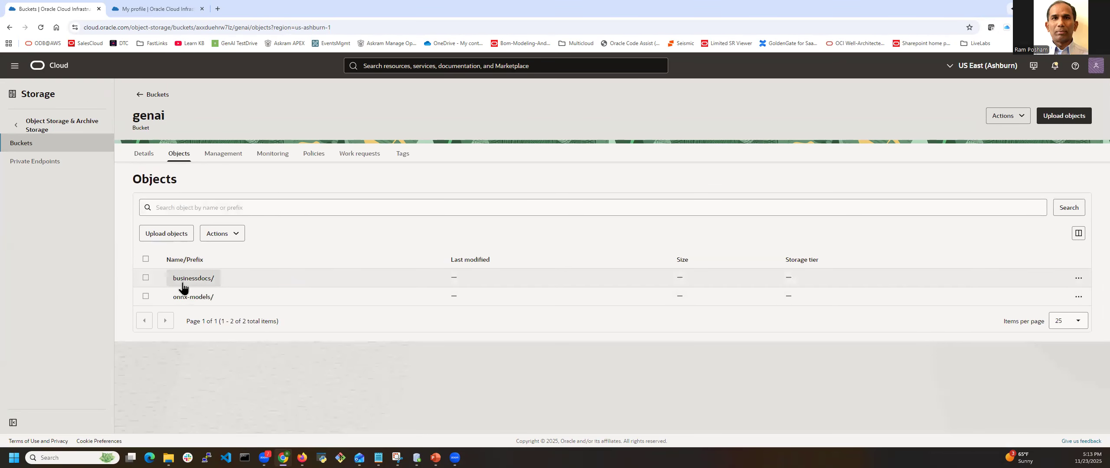
- Look through the files in the bucket's onnx-models folder and its businessdocs folder
click(187, 297)
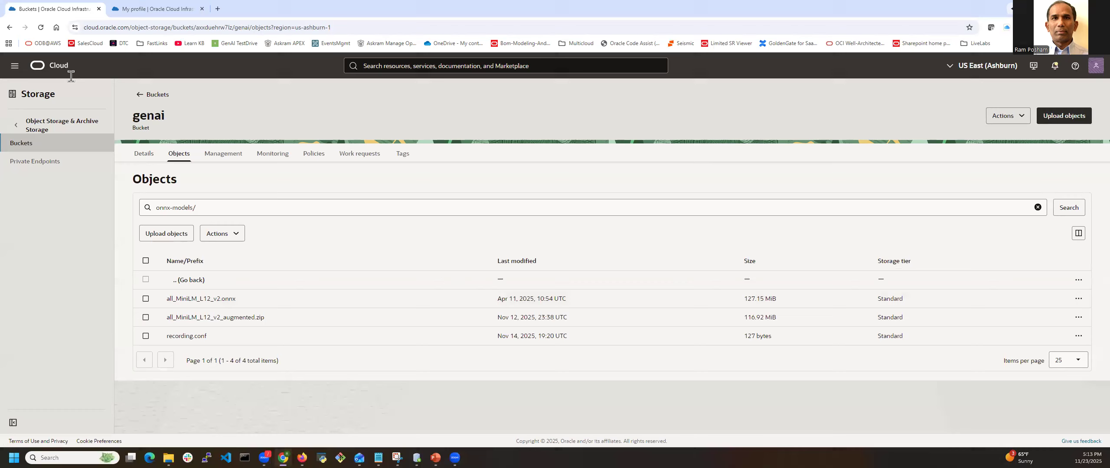
click(10, 27)
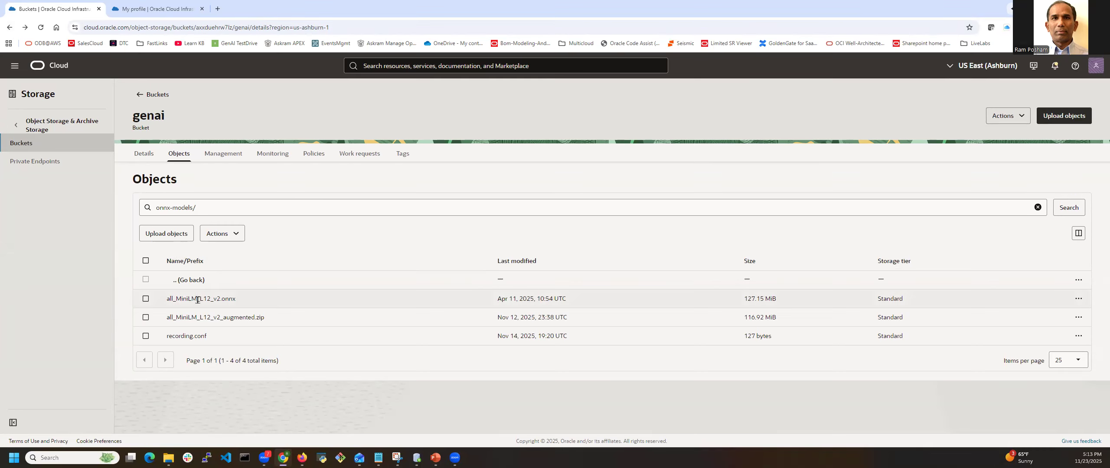
click(179, 154)
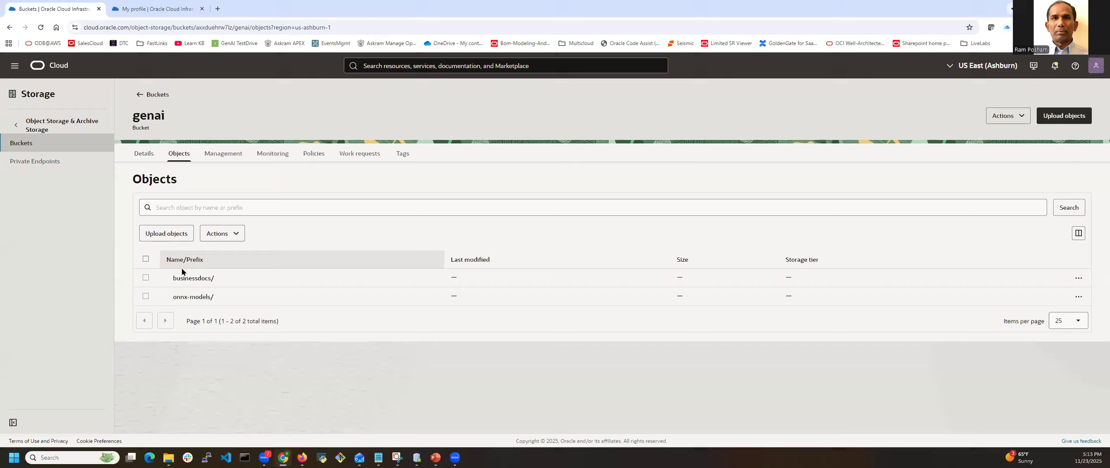
click(191, 279)
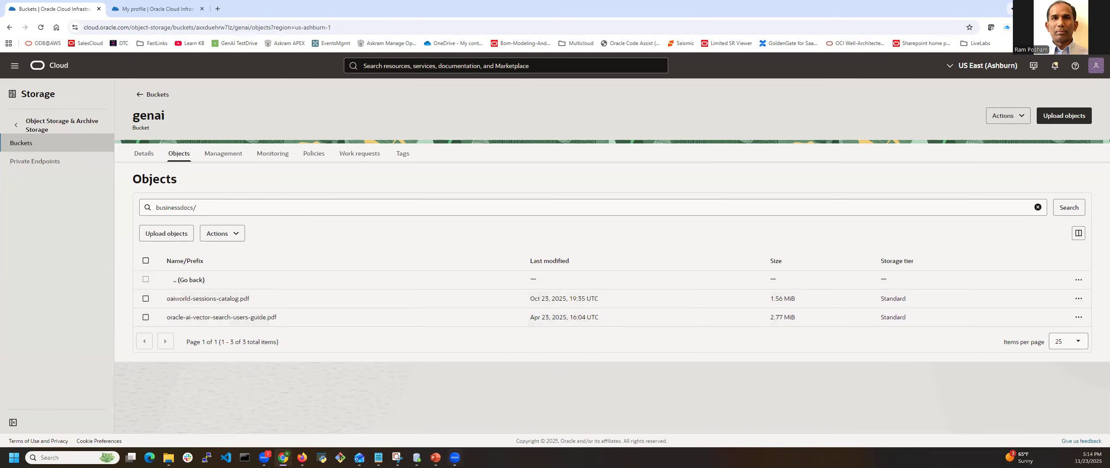
- Switch to Oracle SQL Developer, clear all code from the SQL worksheet, and return to the Oracle Cloud browser window
click(417, 458)
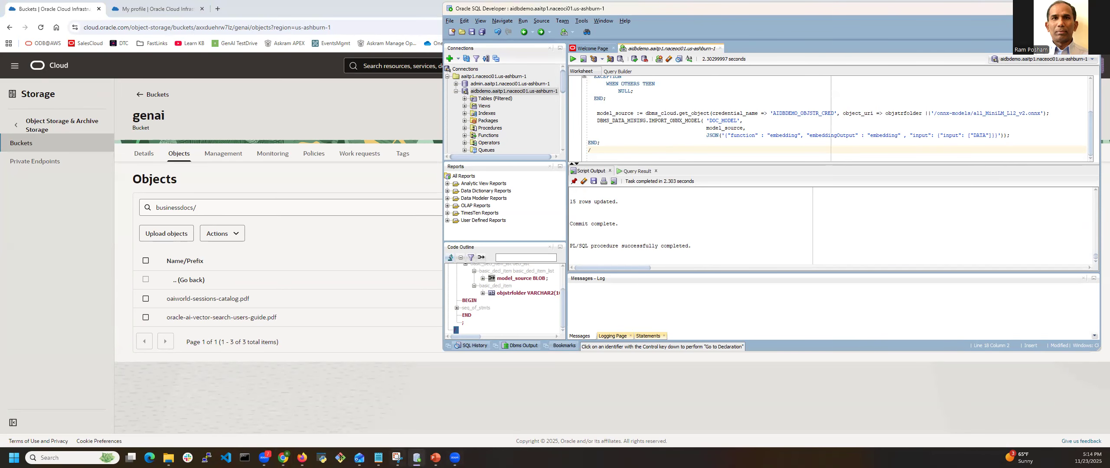
scroll(672, 124, up, 3)
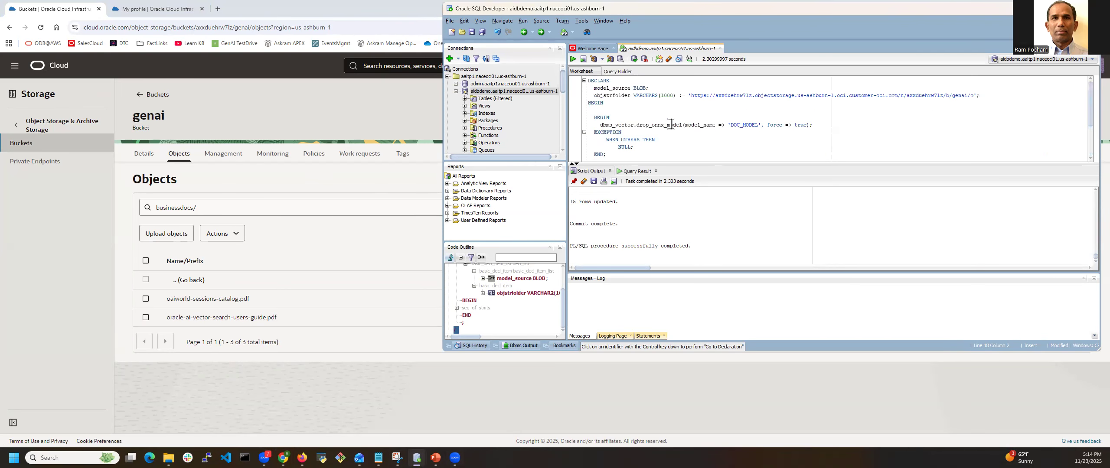
key(ctrl+a)
key(Delete)
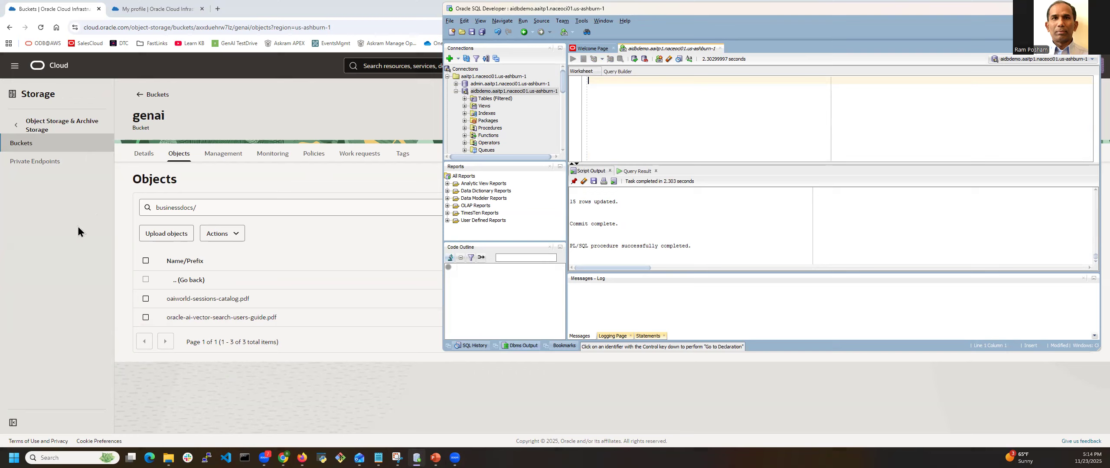
click(78, 232)
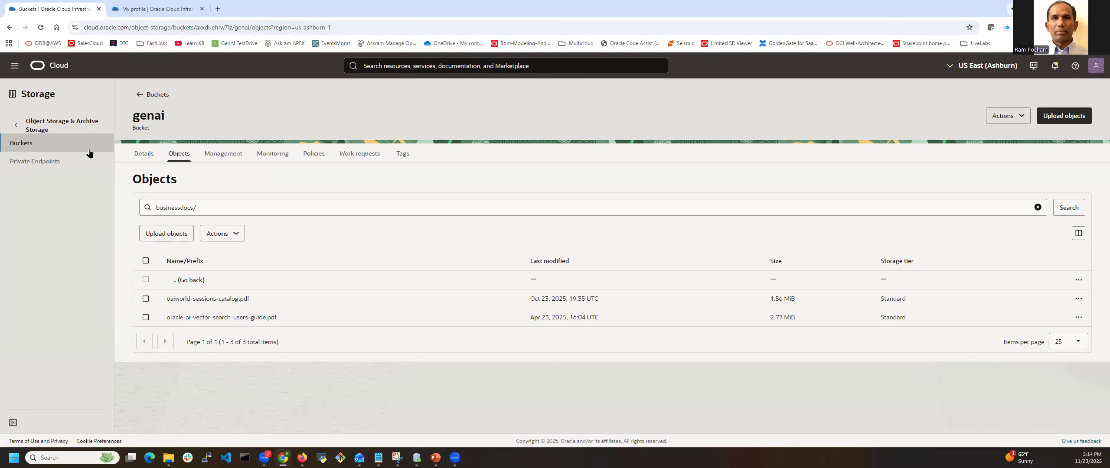
- Dismiss the generated auth token display on the profile page and open the Agents list of Generative AI Agents
click(148, 9)
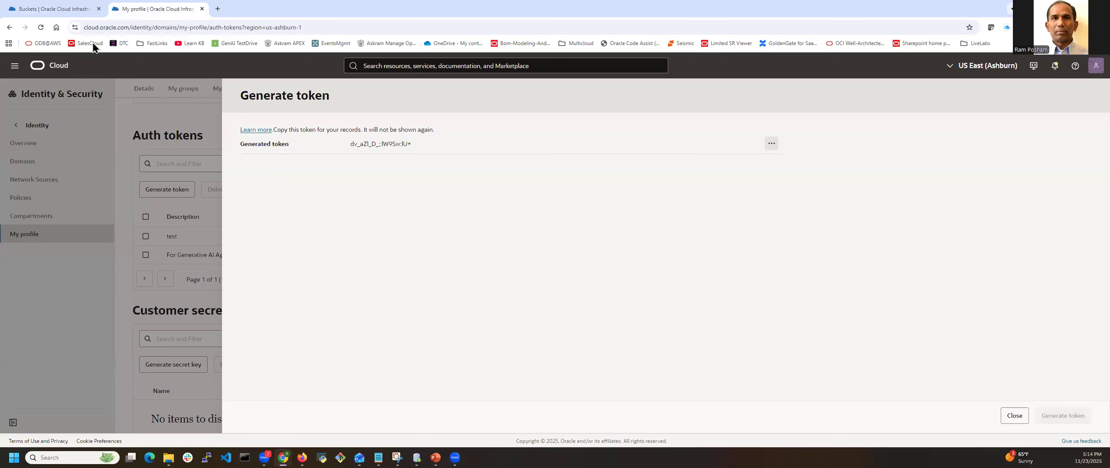
click(1015, 418)
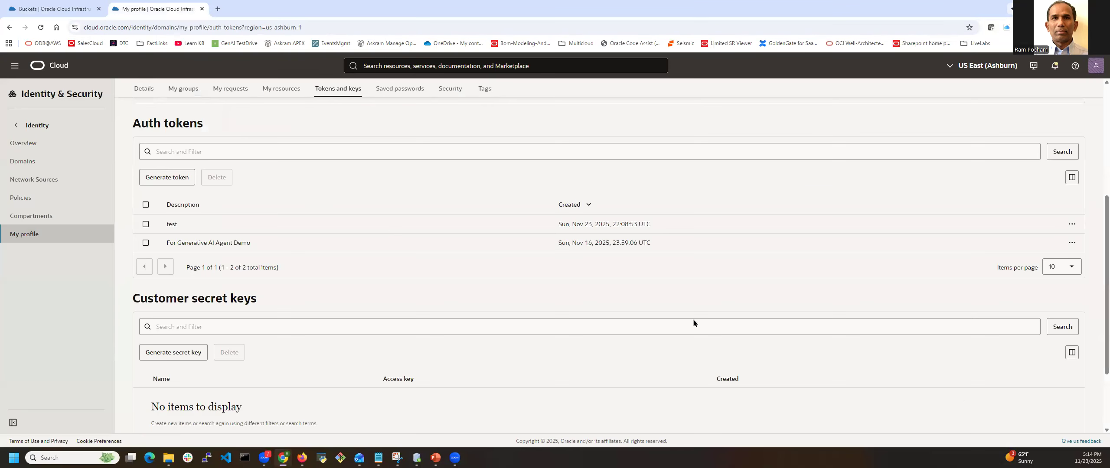
click(14, 66)
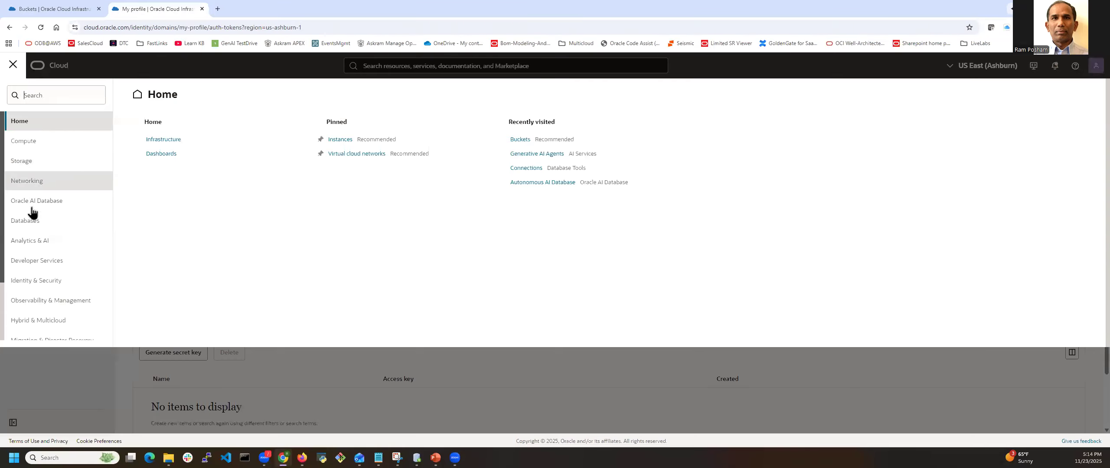
click(40, 249)
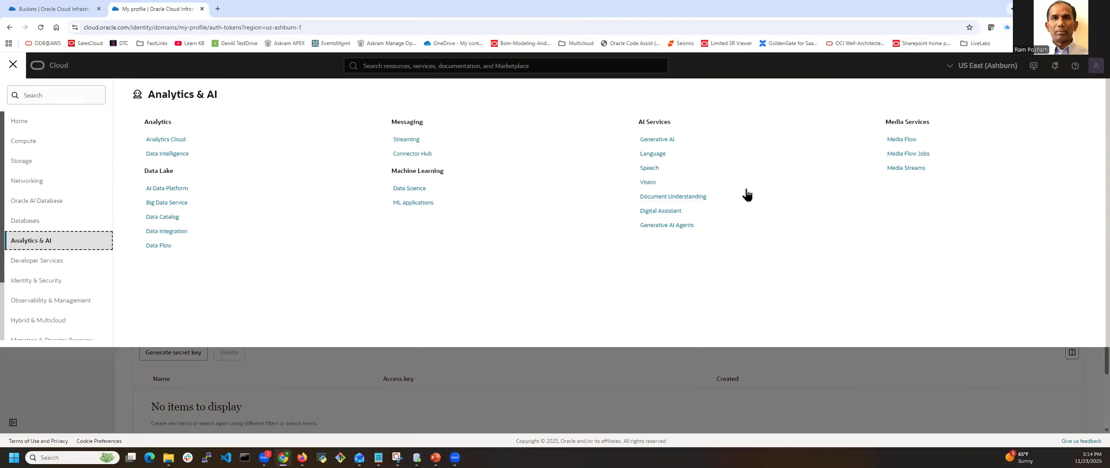
click(677, 229)
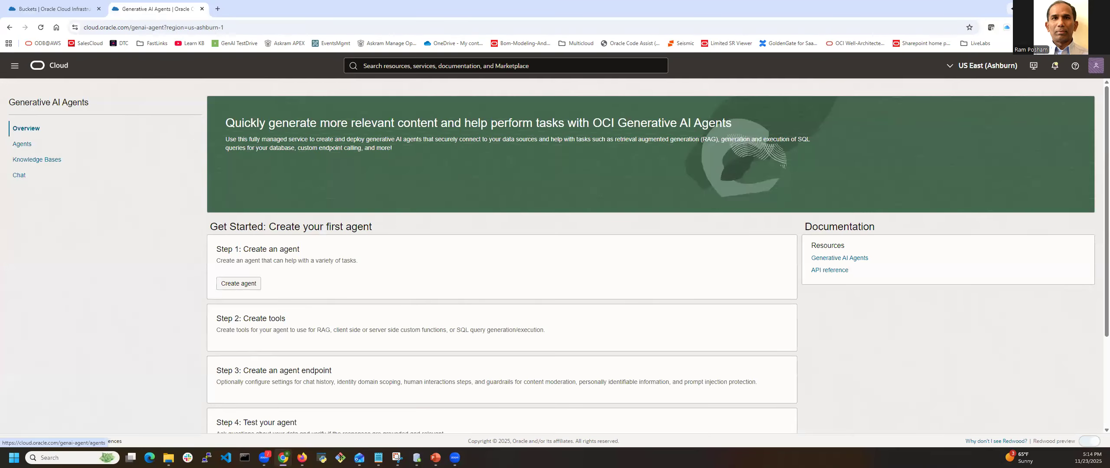
click(27, 146)
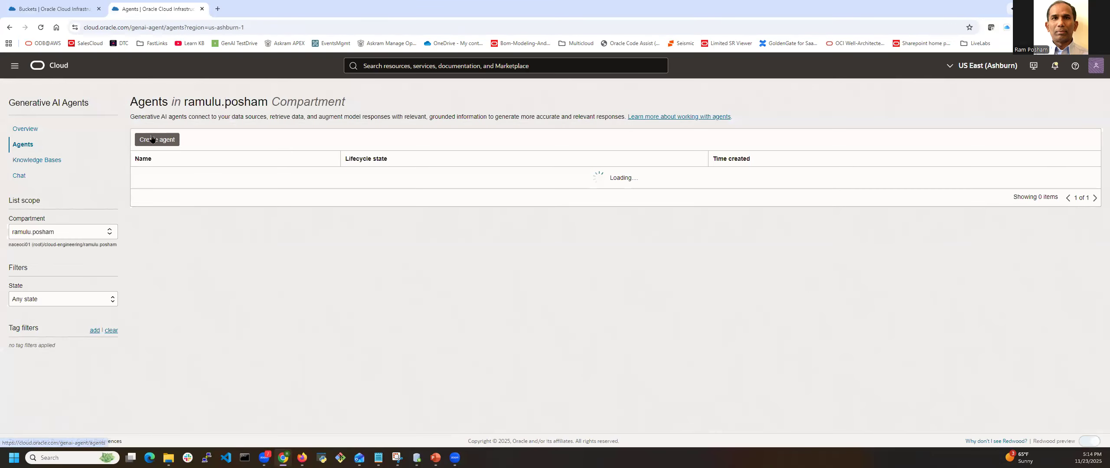
- Start a new agent named business-documents-search.RAG.agent.us-ashburn-1, based on the copied name of the existing document-search agent
click(168, 140)
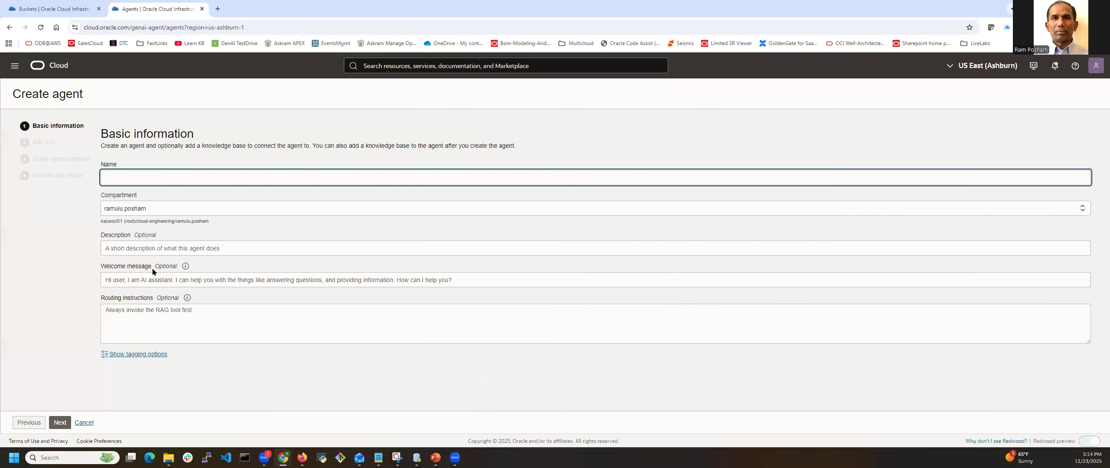
click(83, 423)
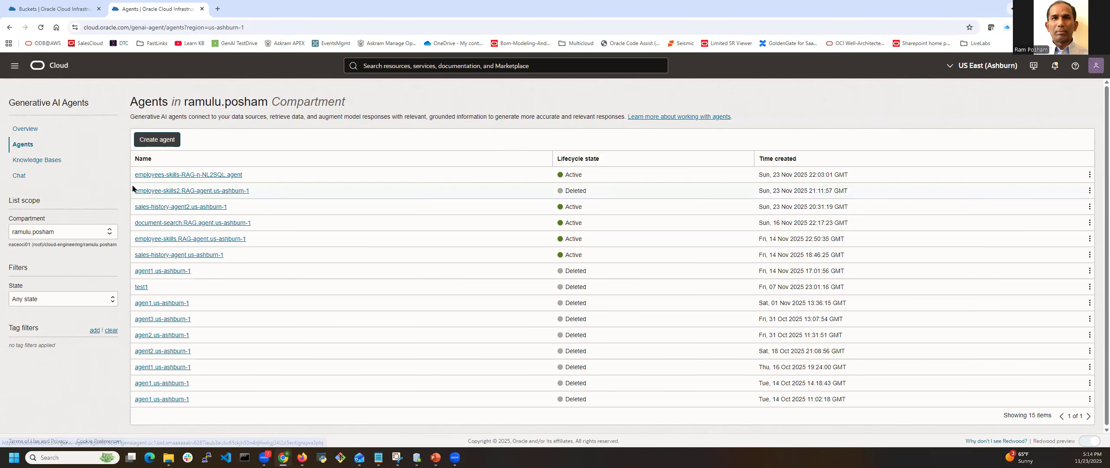
drag(132, 222, 279, 225)
key(ctrl+c)
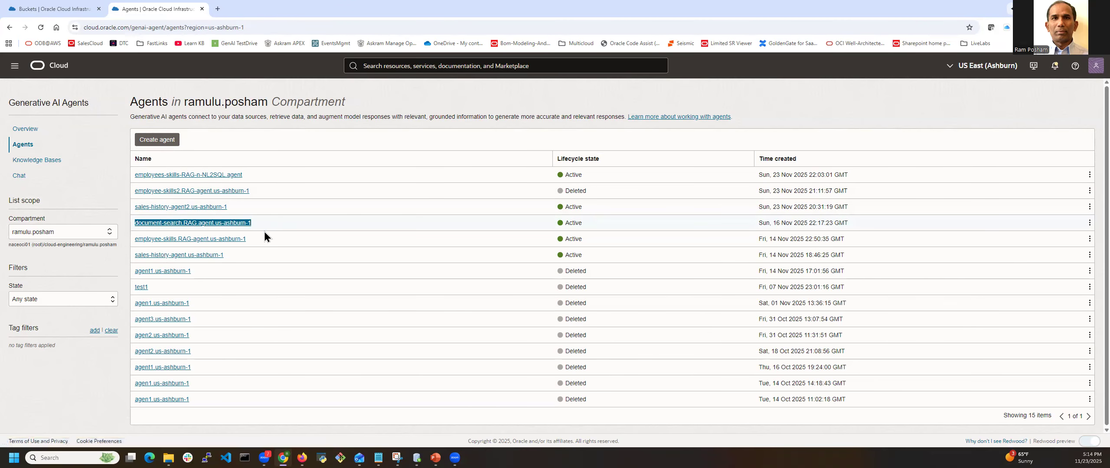
click(157, 140)
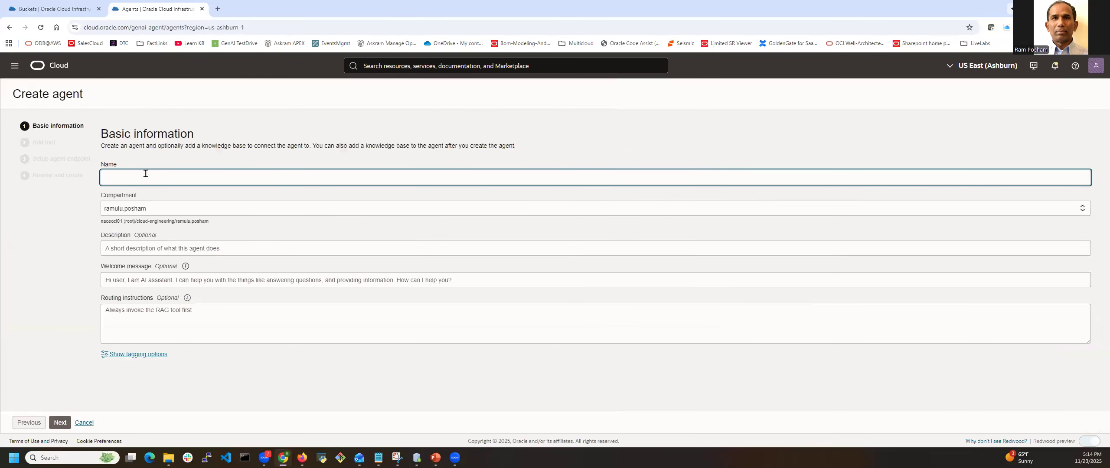
key(ctrl+v)
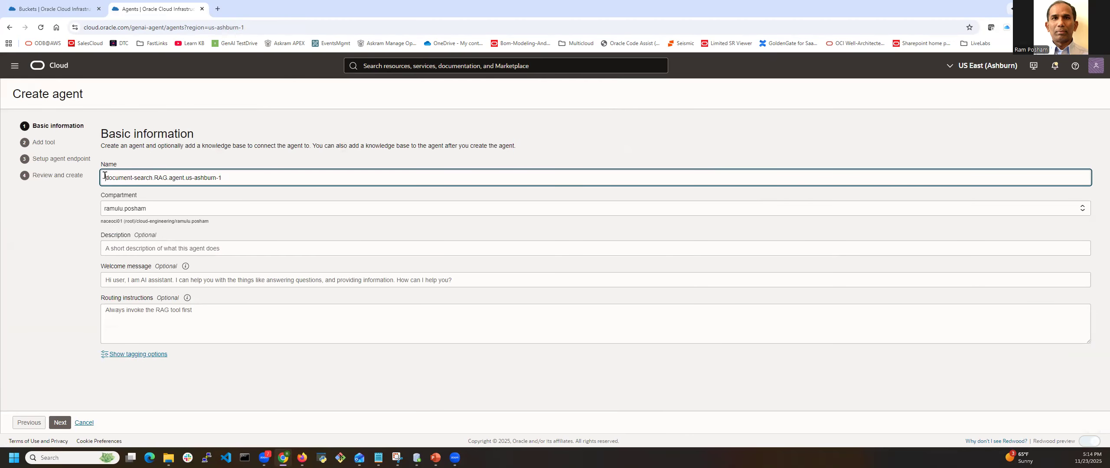
text(business)
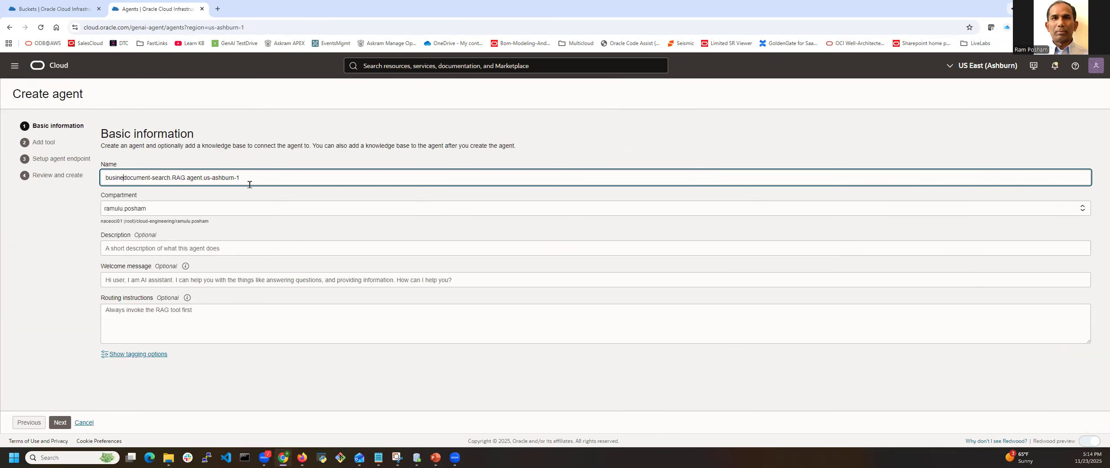
text(-)
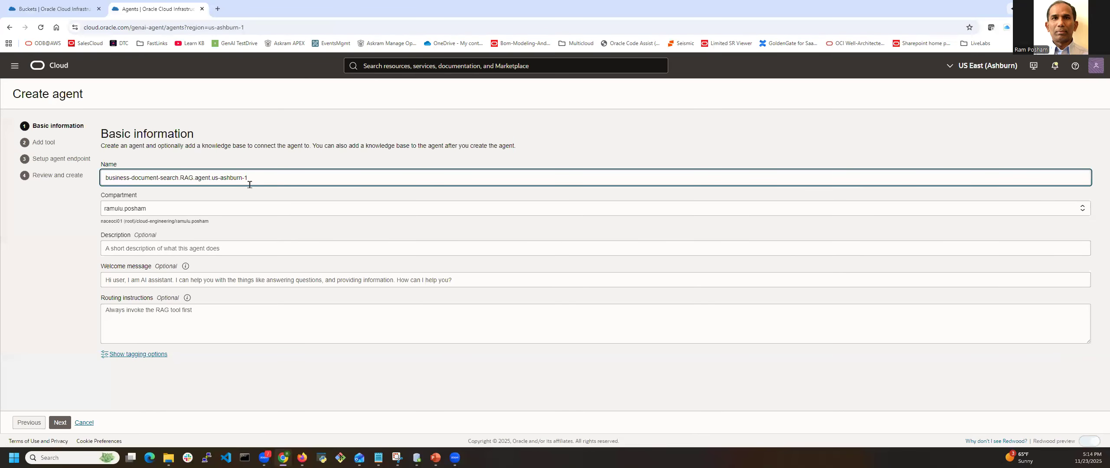
click(158, 178)
text(s)
- Set the agent's description to "This agent helps search business documents (knowledge corpus)"
click(166, 254)
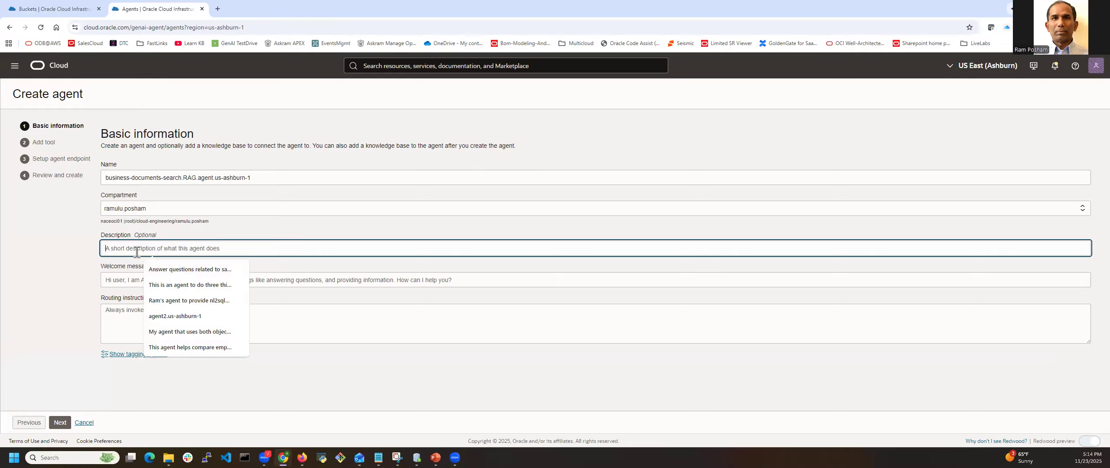
text(This agent helps search)
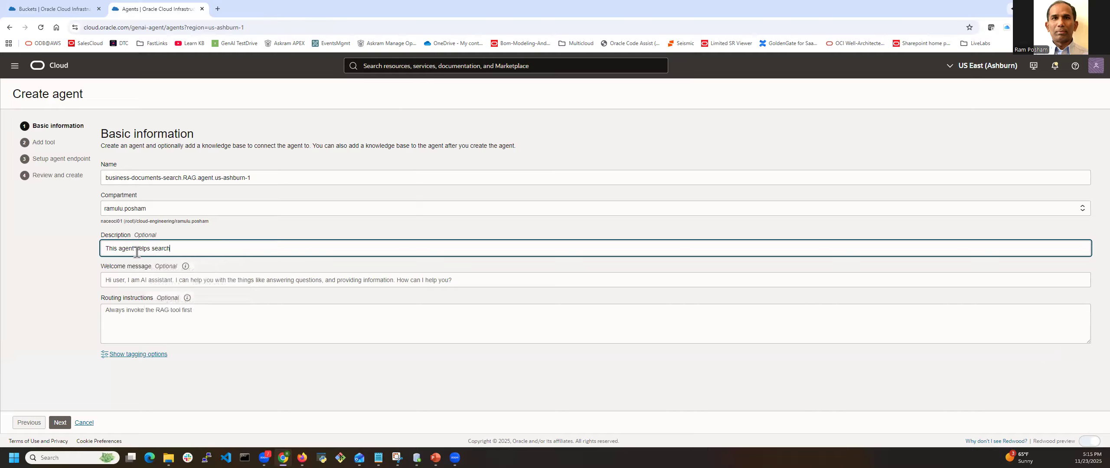
text( business documents (knowledge corpus)
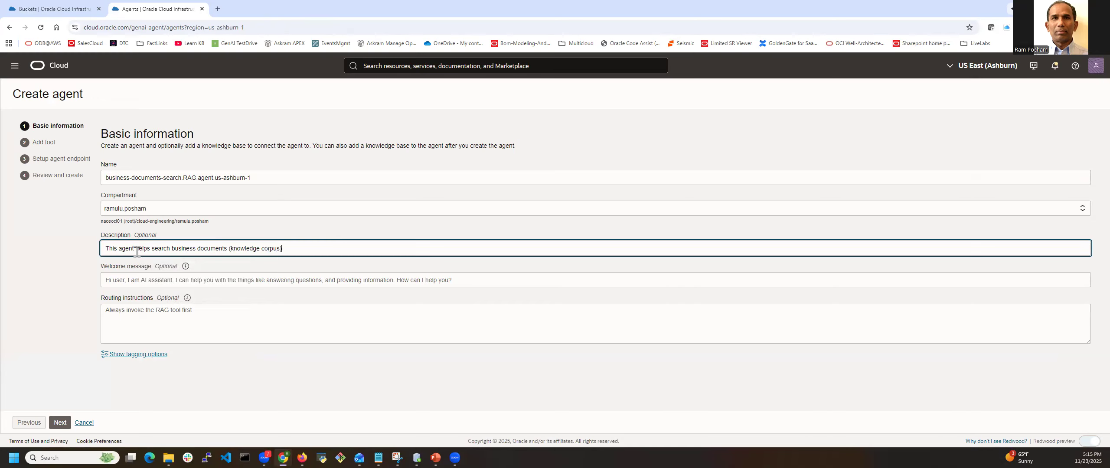
- Set the agent's welcome message to "Hi, I can help you search business documents and answer your questions"
click(142, 279)
text(Hi, I)
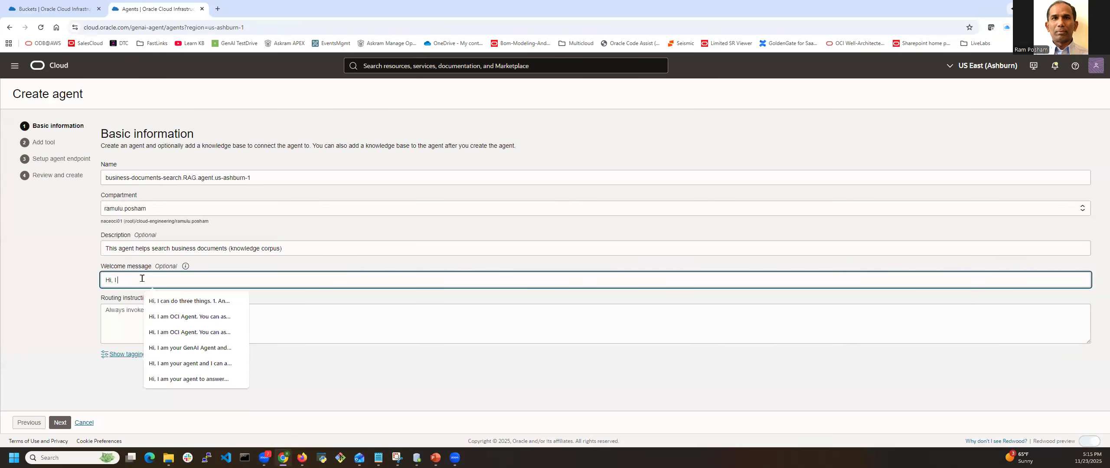
text( can help you search business docum)
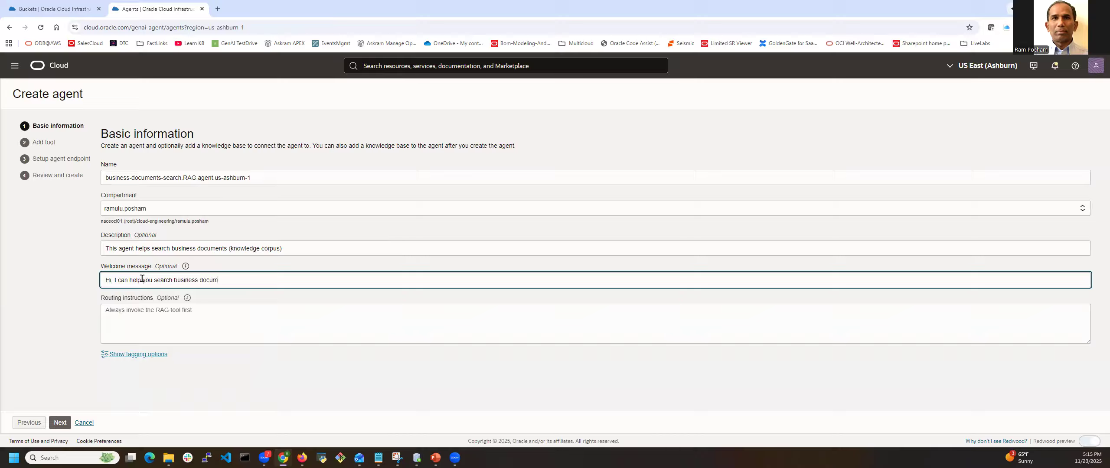
text(ents and answer your questions)
- Set the routing instructions to "Use the RAG tool" and continue to the agent's tools stage
click(173, 310)
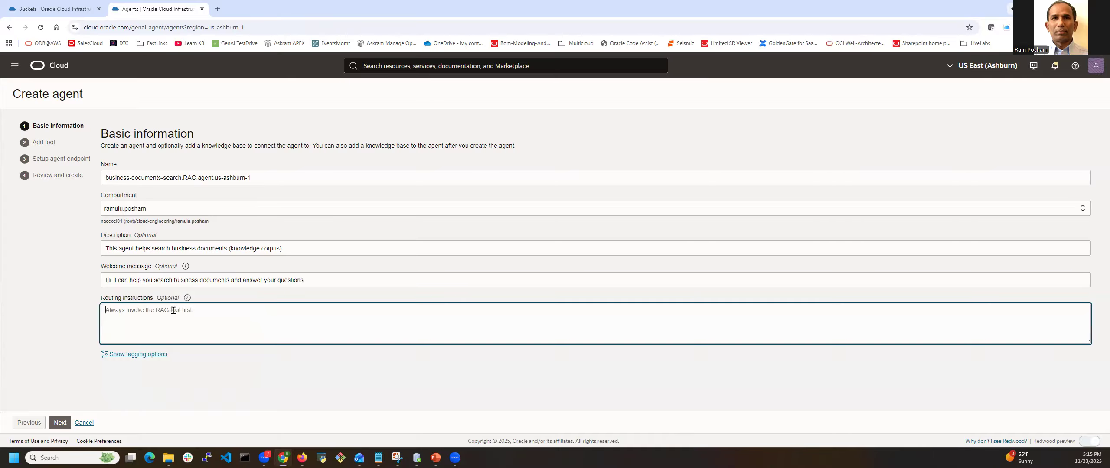
text(Use the RAG tool)
click(69, 421)
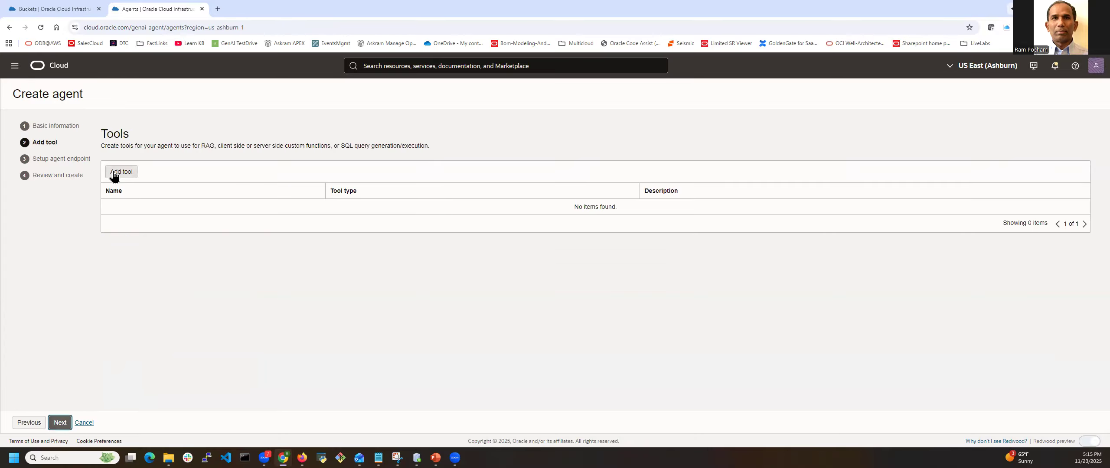
- Start a new RAG tool for the agent and name it business-documents.RAG.tool
click(114, 172)
click(485, 168)
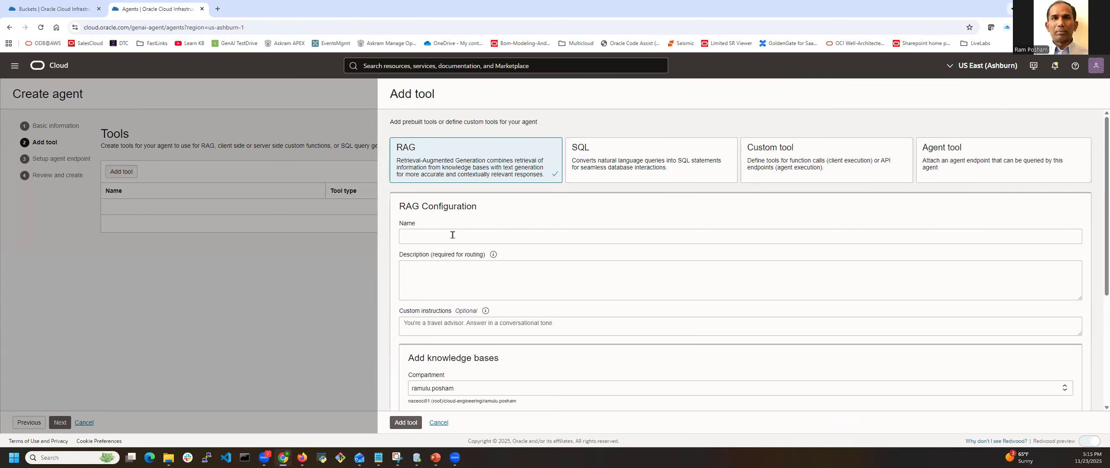
click(437, 234)
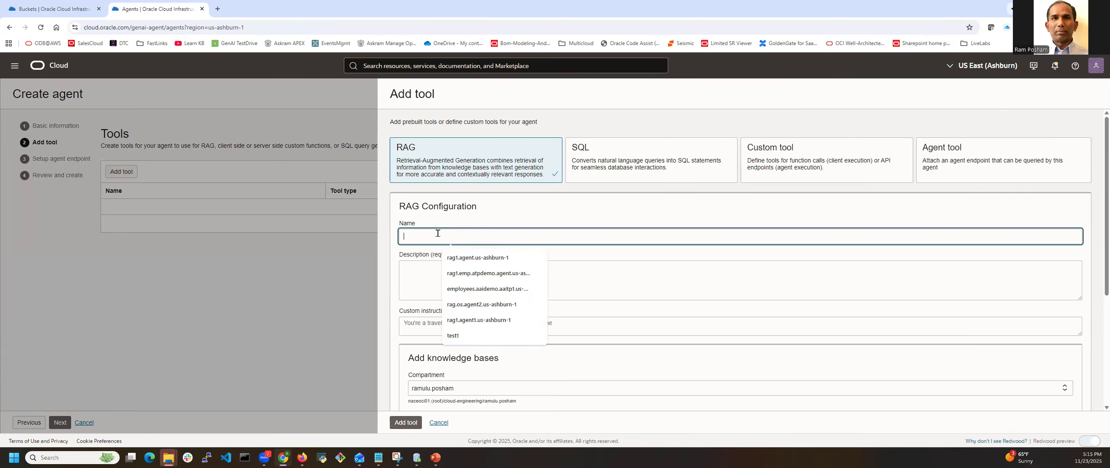
text(business)
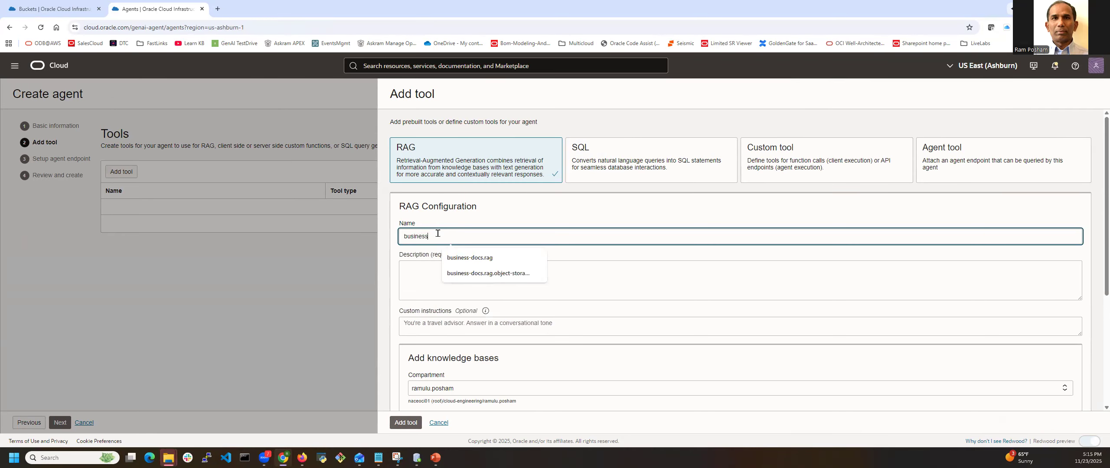
text(-documents)
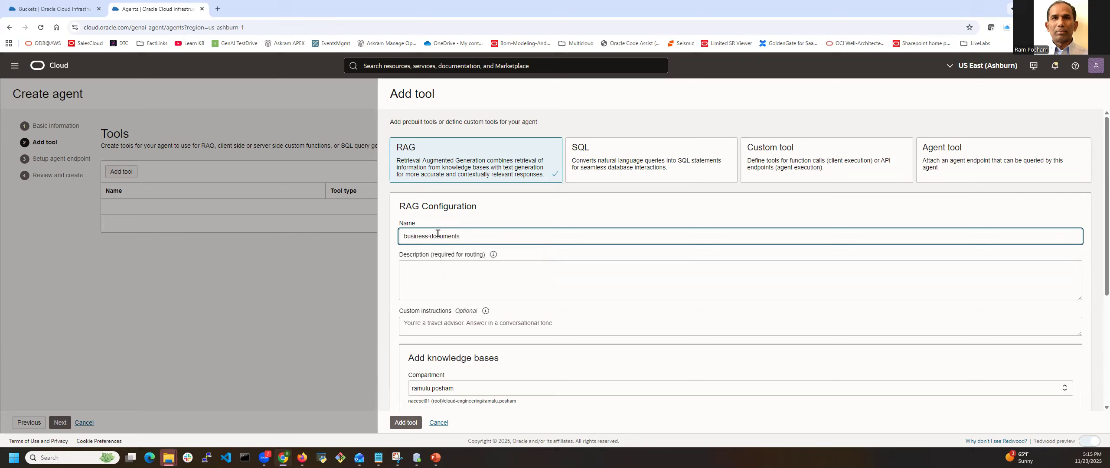
text(.r)
- Set the RAG tool's description to "When questions are asked on business documents, use this tool"
click(481, 279)
text(When questions are asked)
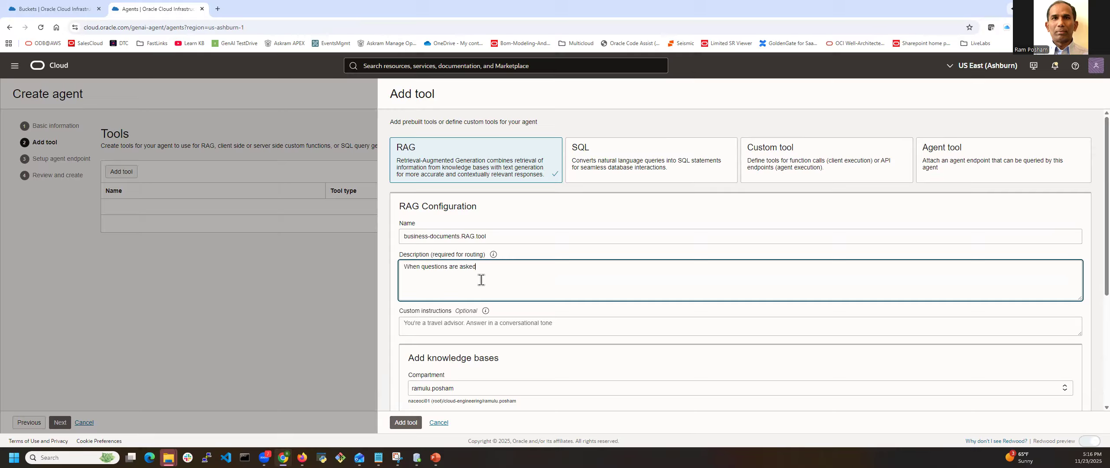
text(on business documents, use this tool)
- Set the RAG tool's custom instructions to "You are a documents search master"
click(516, 330)
text(You are)
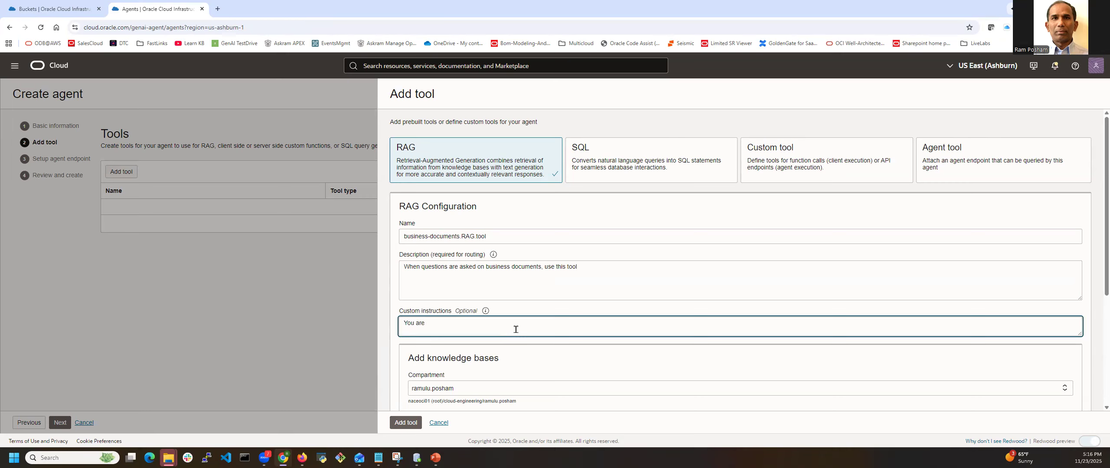
text( a documents search enginer)
scroll(537, 340, down, 2)
double_click(493, 251)
text(m)
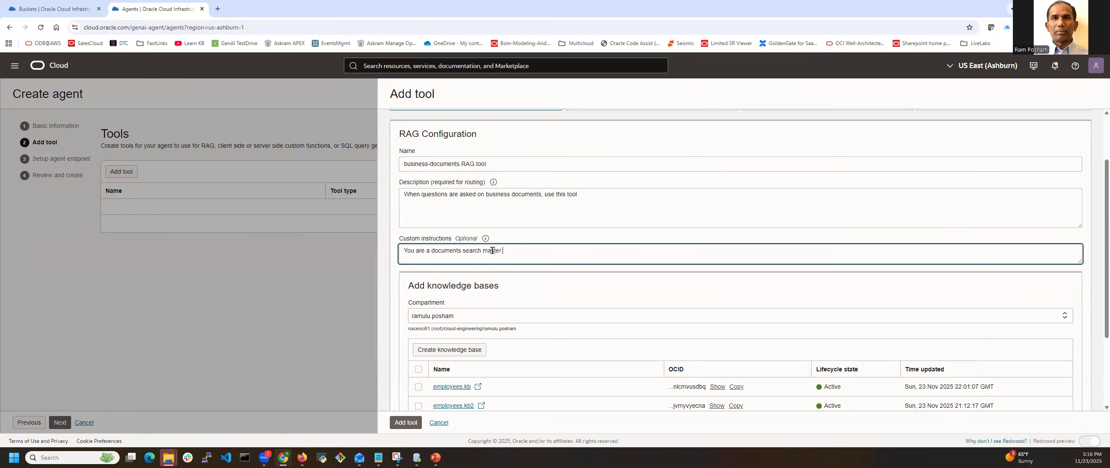
- Start a new knowledge base named business-documents.kb with the description "business documents knowledgebase"
scroll(512, 360, down, 2)
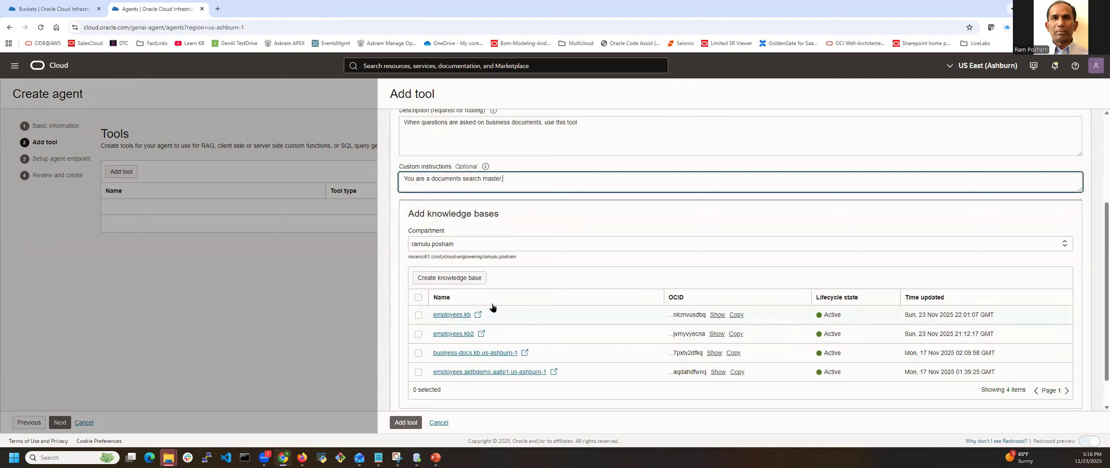
click(465, 280)
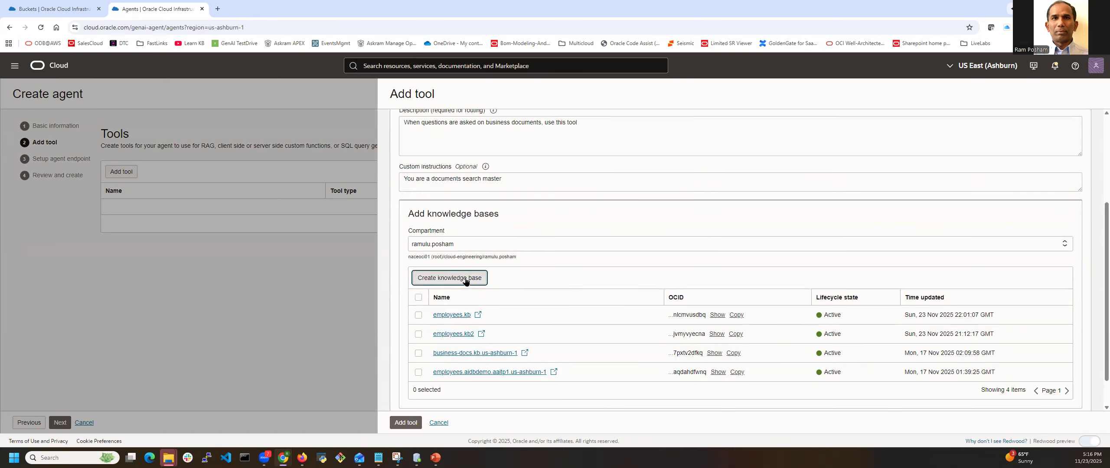
click(406, 145)
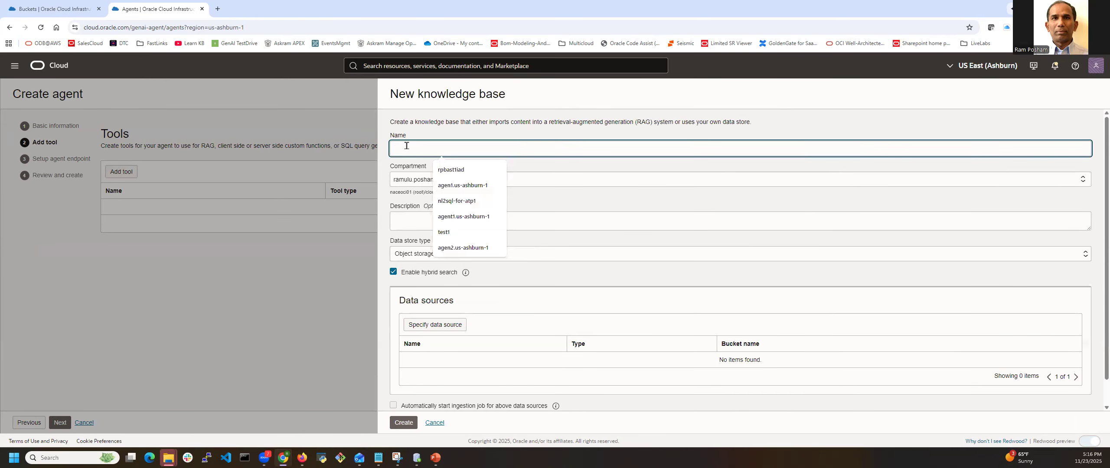
text(business)
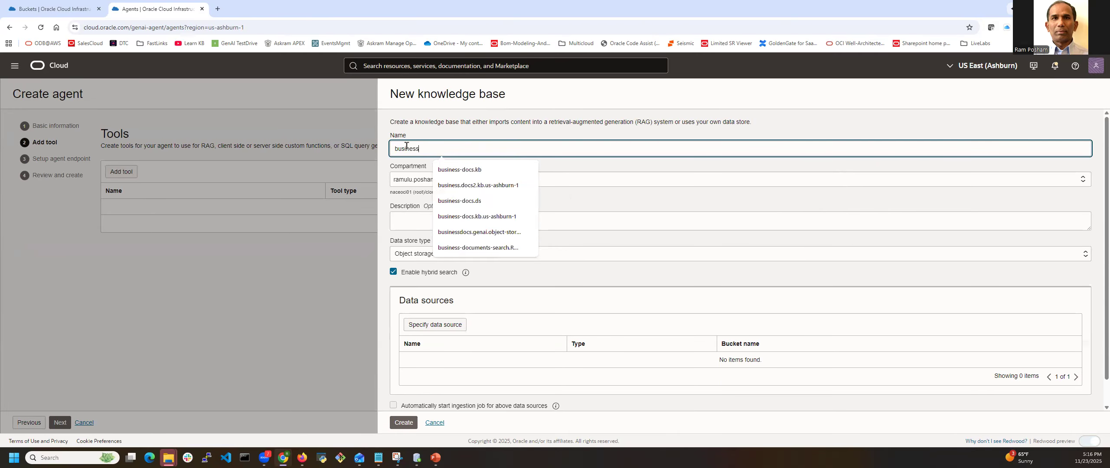
text(-documents.kb)
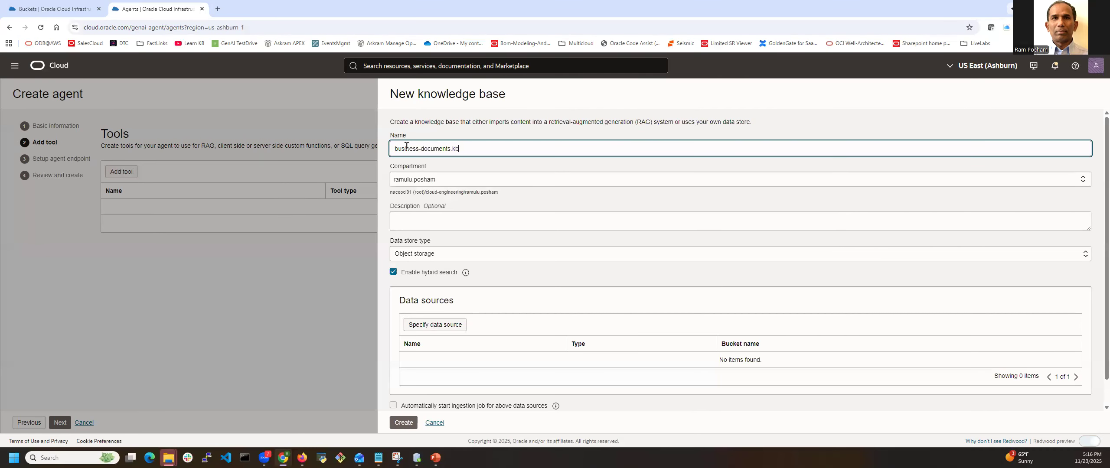
click(427, 225)
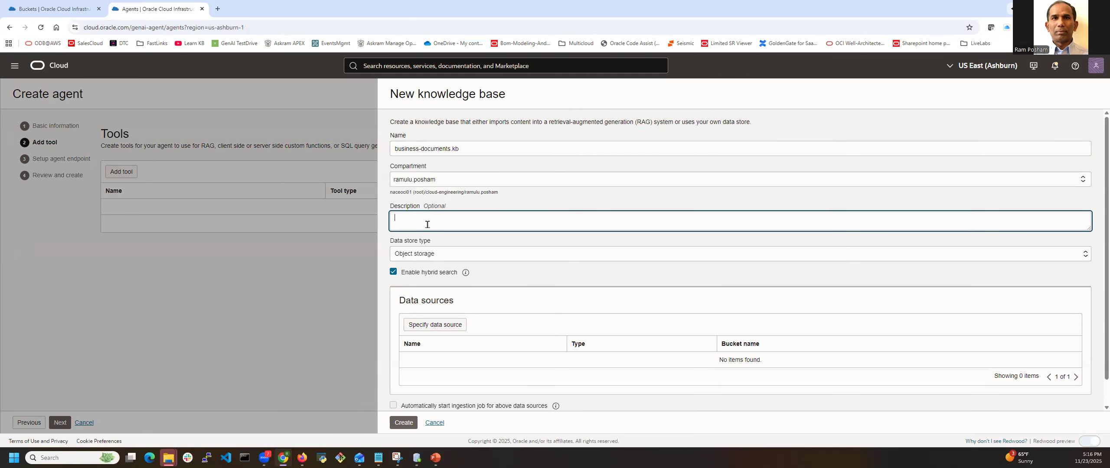
text(busienness documents knowledgebase)
scroll(421, 287, down, 1)
mouse_move(470, 246)
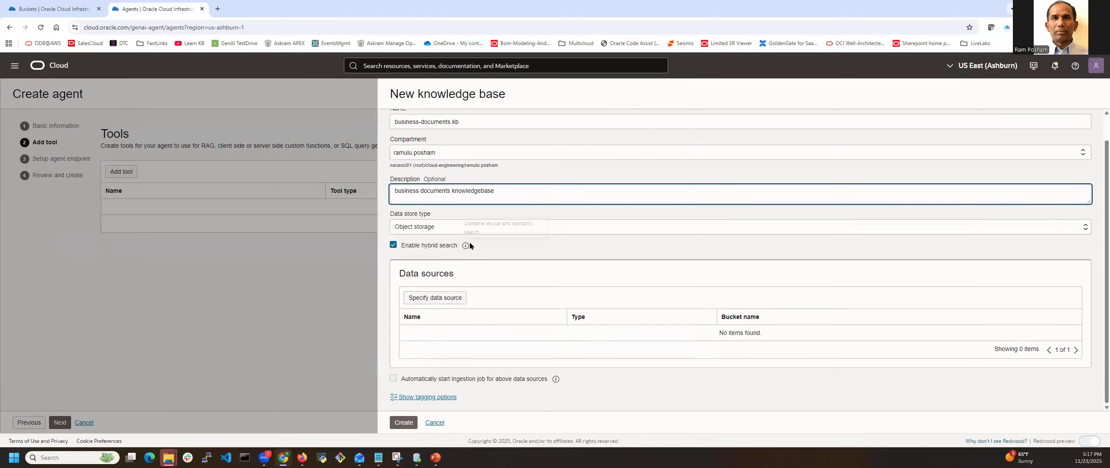
- Start a data source for the knowledge base and name it business-documents.on-object-storage
click(438, 299)
click(431, 160)
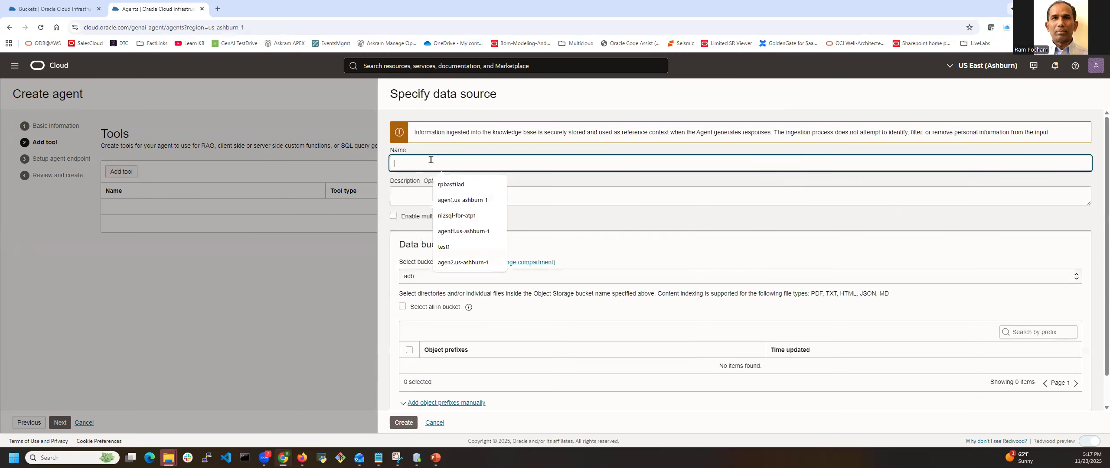
text(business)
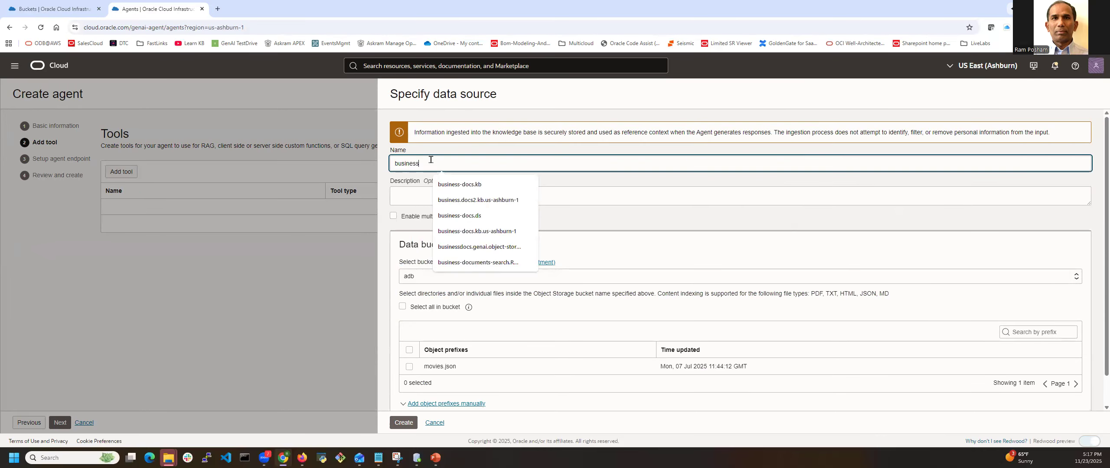
text(-docou)
key(BackSpace)
key(BackSpace)
text(8)
key(BackSpace)
text(uments.)
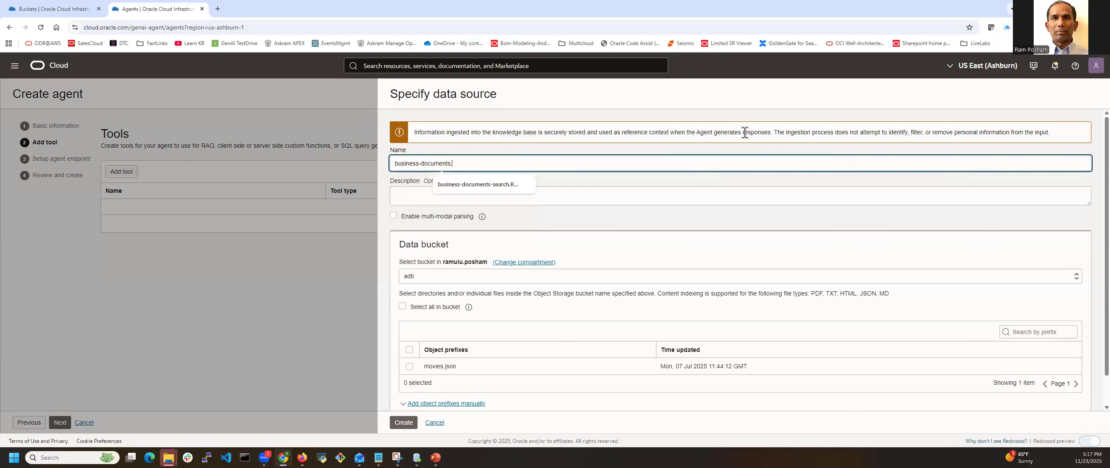
text(on-obje)
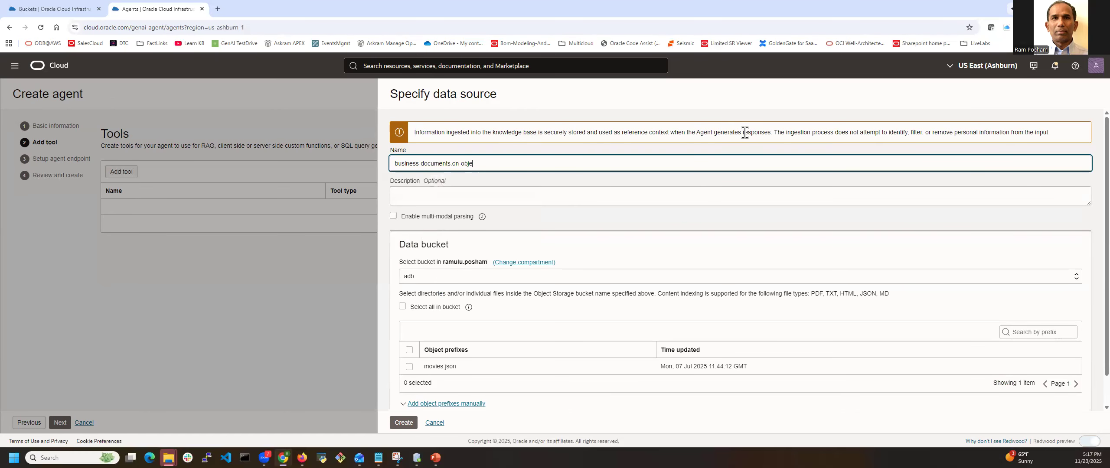
text(ct-storage)
- Copy the data source's name into its description
key(ctrl+a)
key(ctrl+c)
key(Tab)
key(ctrl+v)
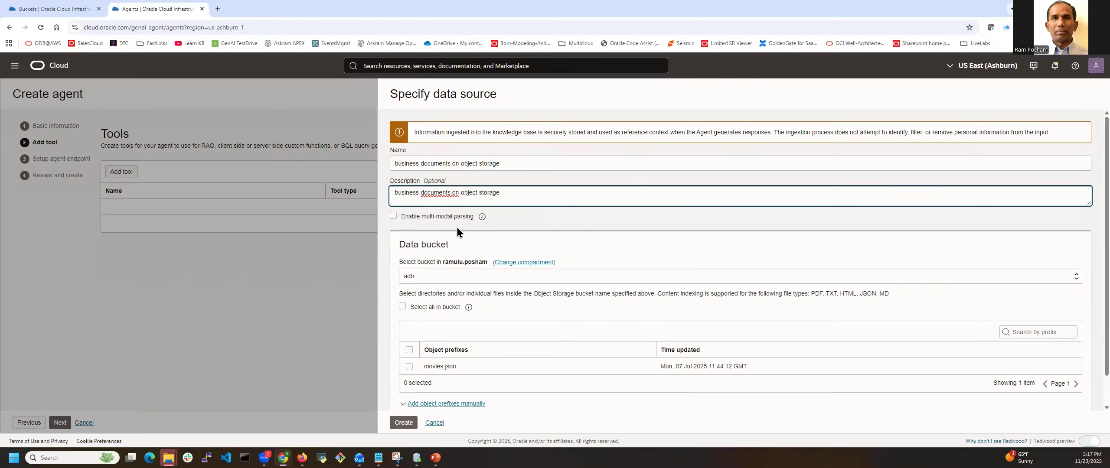
- Enable multi-modal parsing for the data source and choose genai as its data bucket
mouse_move(476, 217)
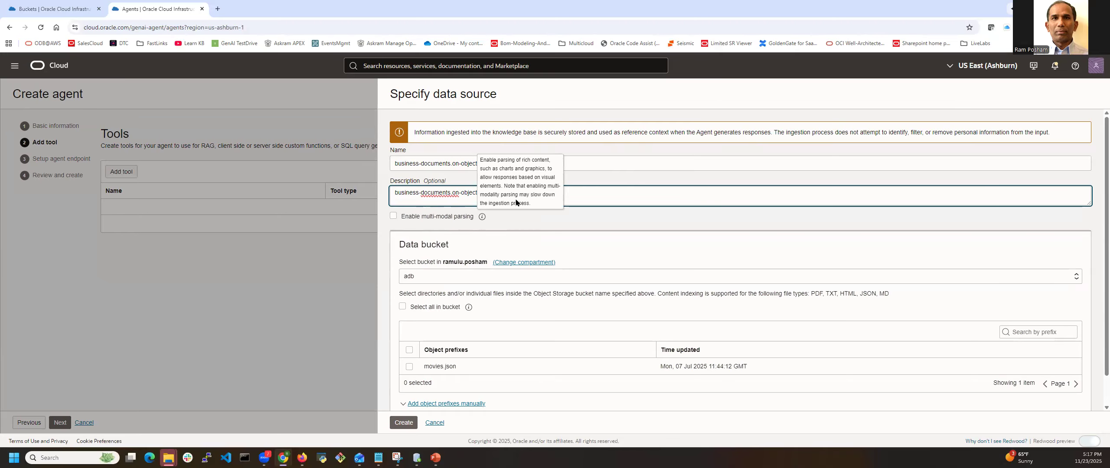
click(406, 220)
click(403, 217)
scroll(524, 334, down, 1)
scroll(524, 333, down, 1)
click(427, 244)
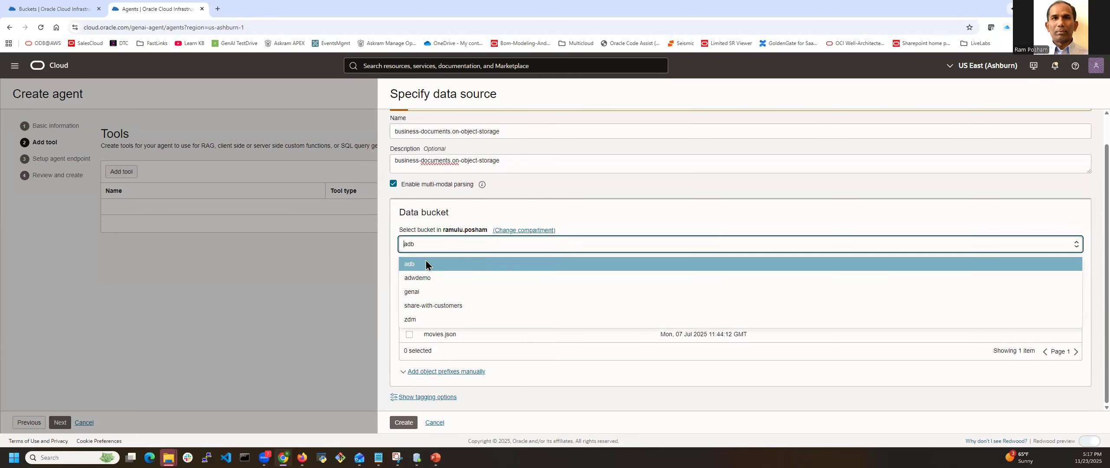
click(415, 294)
scroll(413, 284, down, 2)
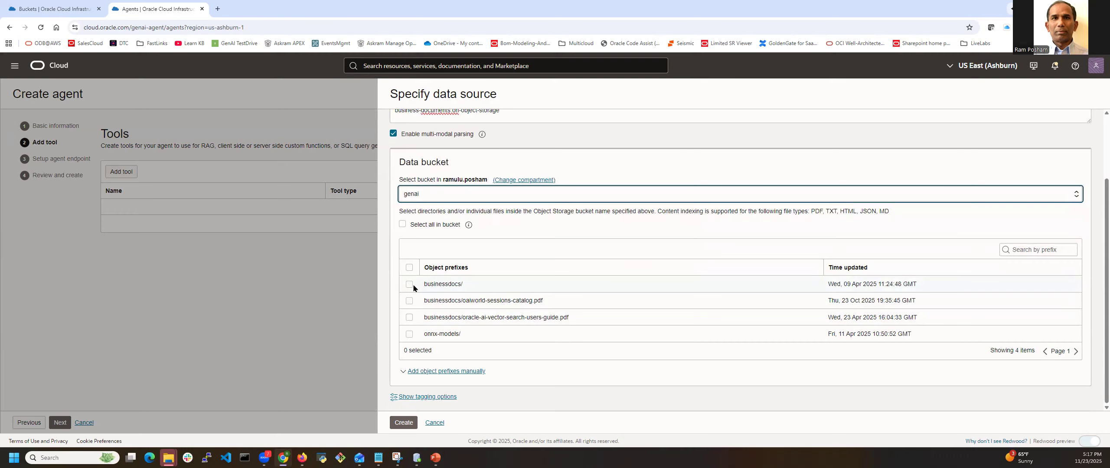
click(409, 286)
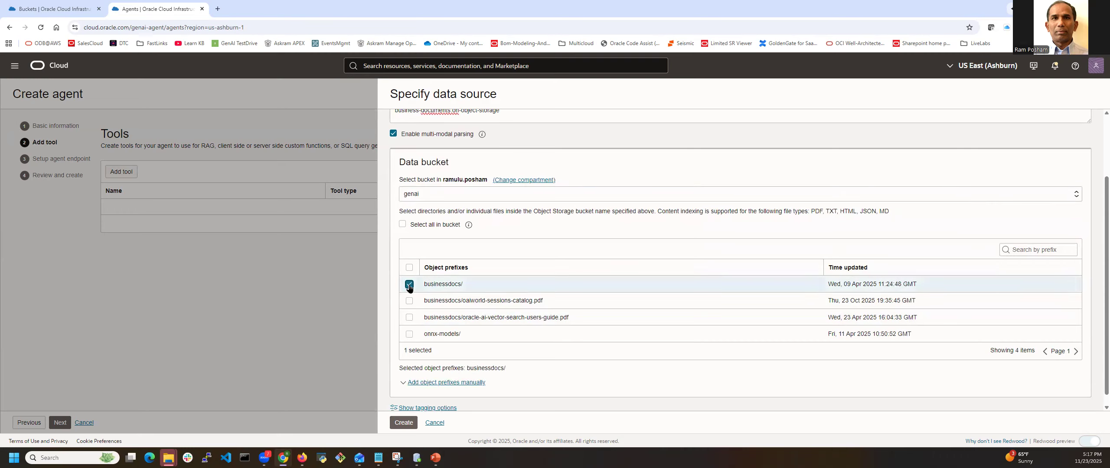
click(409, 285)
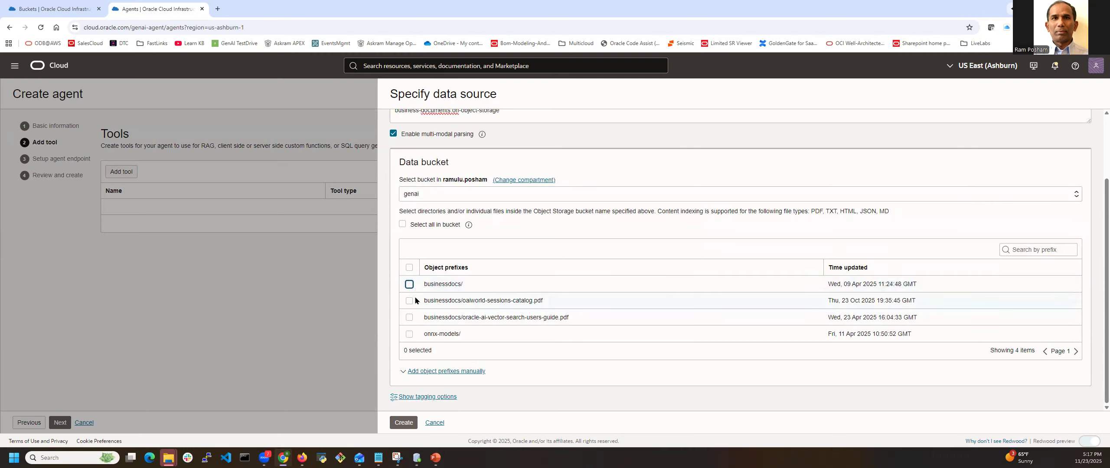
click(409, 300)
click(409, 317)
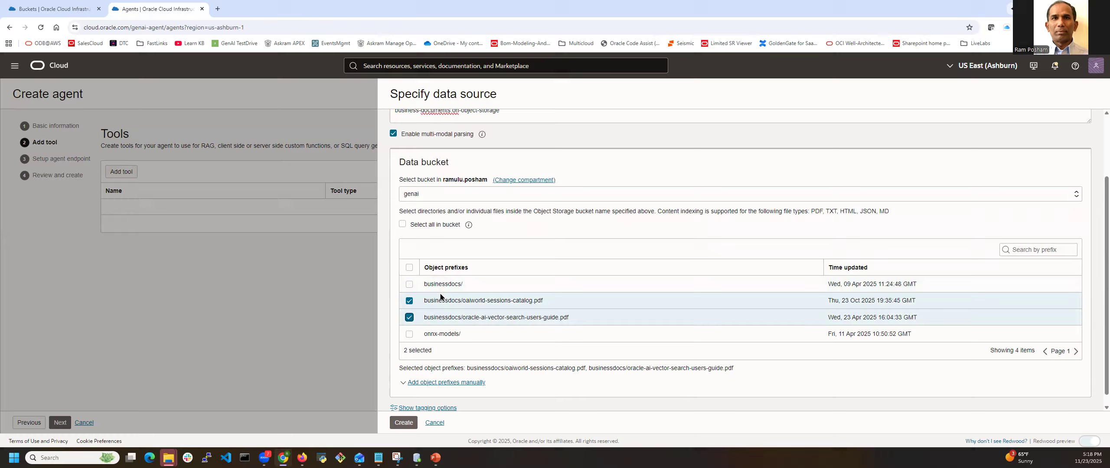
click(409, 302)
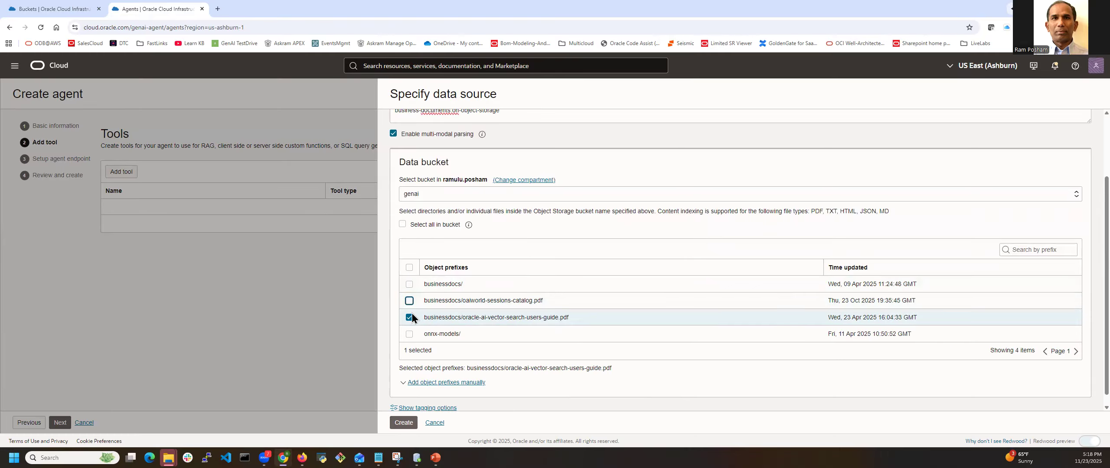
- Try to create the data source from the whole businessdocs/ prefix, with the manual prefix entry expanded
click(409, 285)
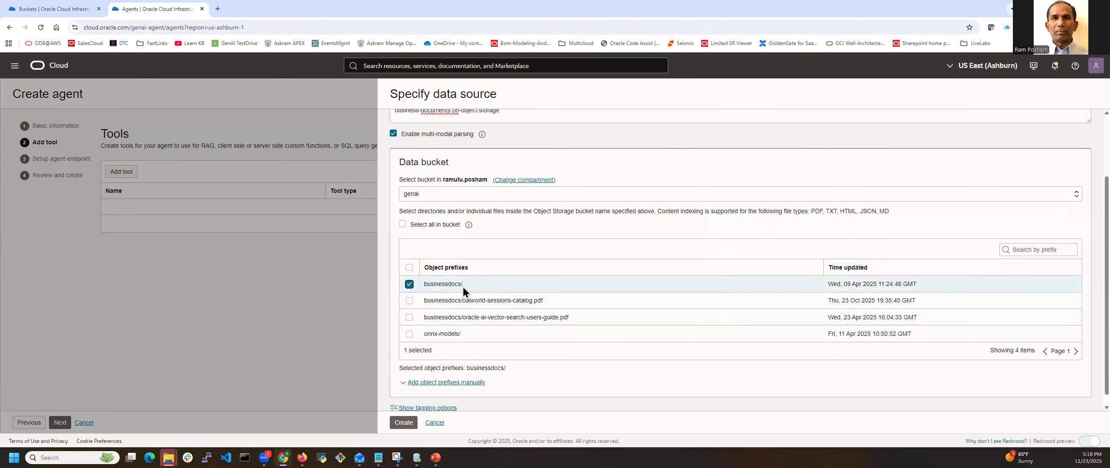
scroll(483, 293, down, 1)
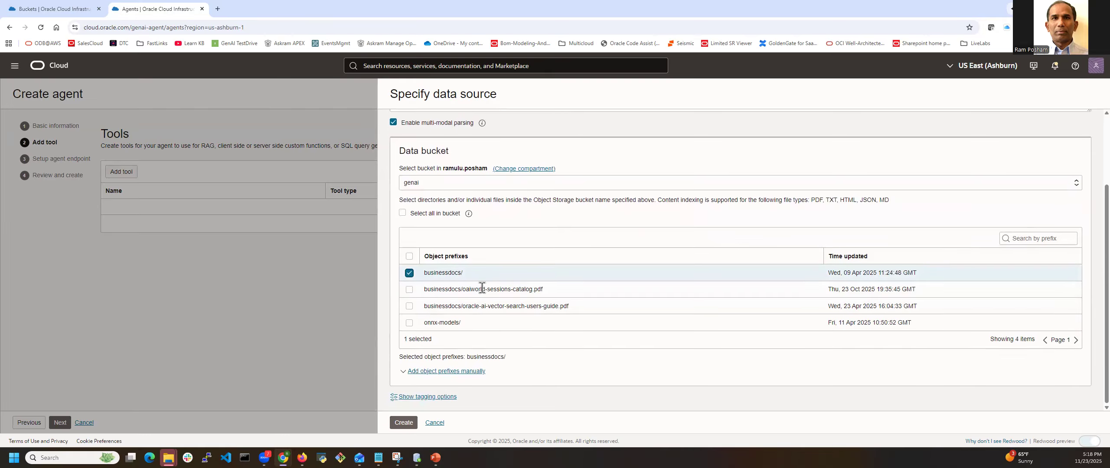
click(425, 372)
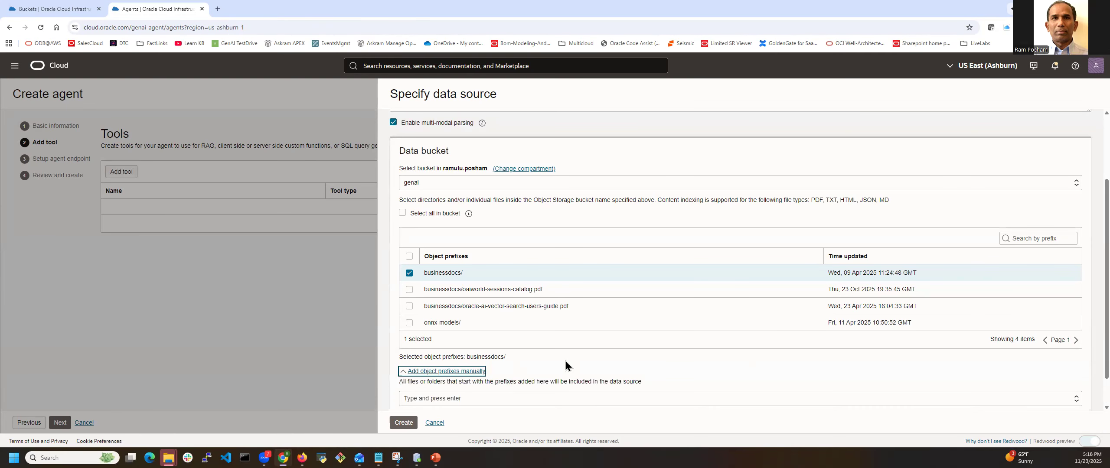
scroll(520, 371, down, 1)
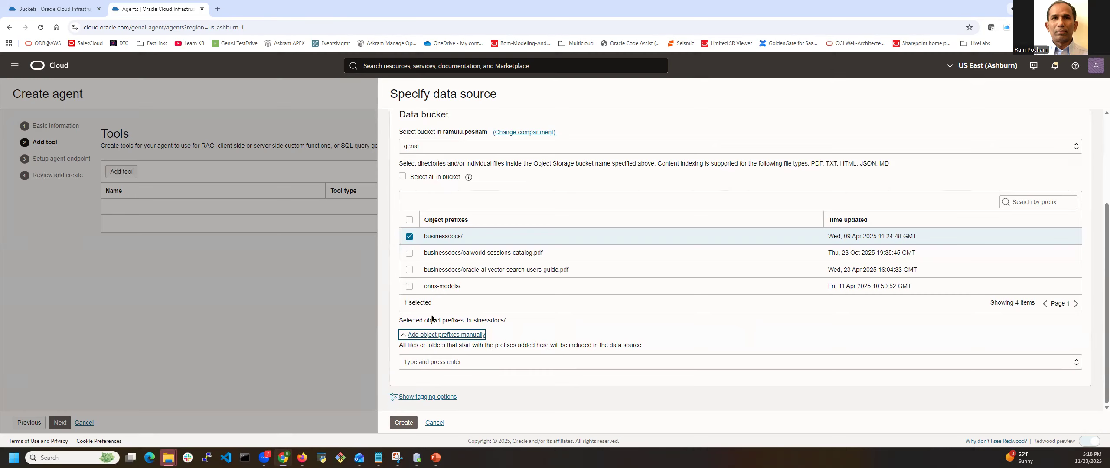
click(404, 423)
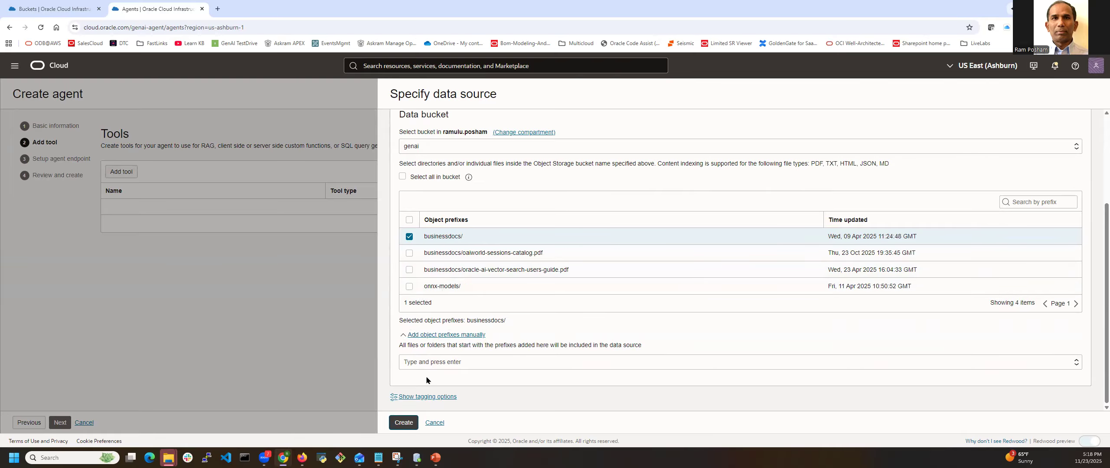
- Create the data source from only businessdocs/oaiworld-sessions-catalog.pdf and businessdocs/oracle-ai-vector-search-users-guide.pdf, without the businessdocs/ prefix
click(411, 236)
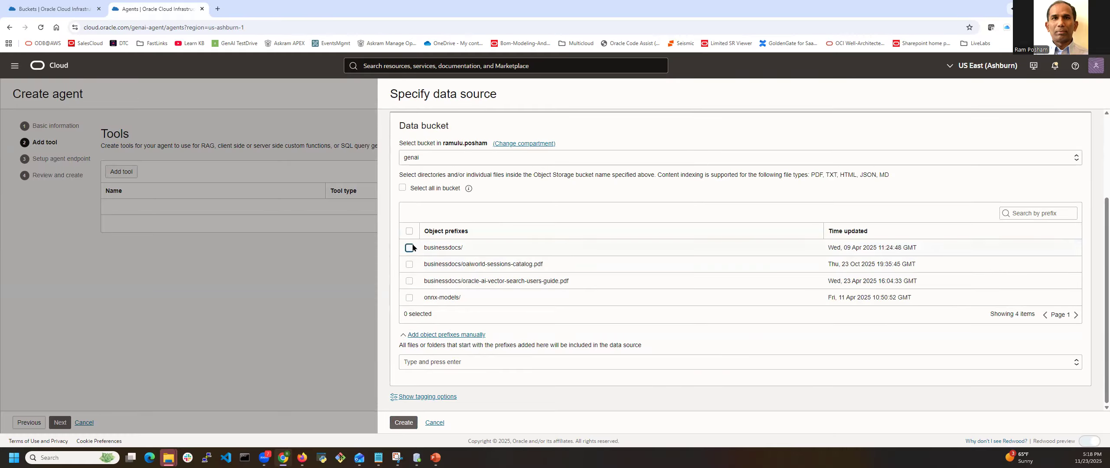
click(409, 265)
click(410, 281)
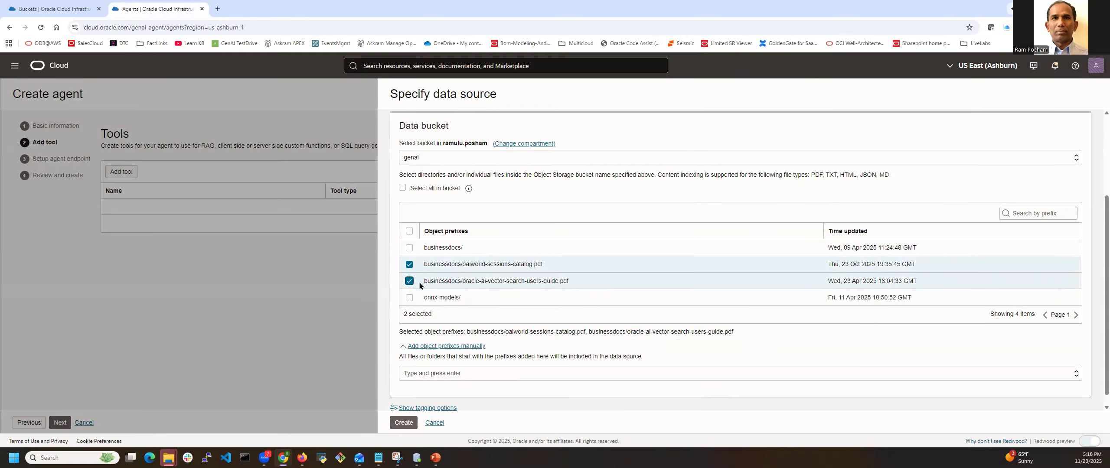
click(406, 424)
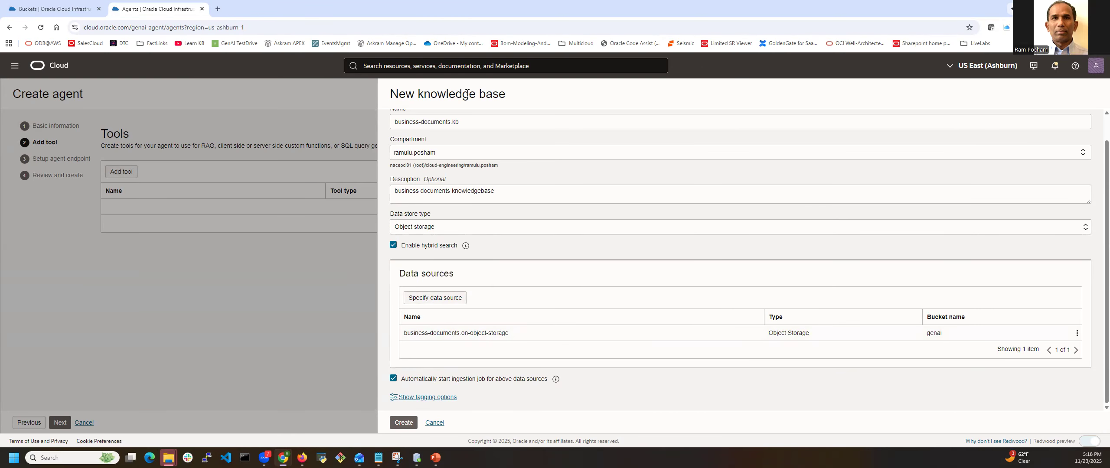
scroll(465, 219, up, 2)
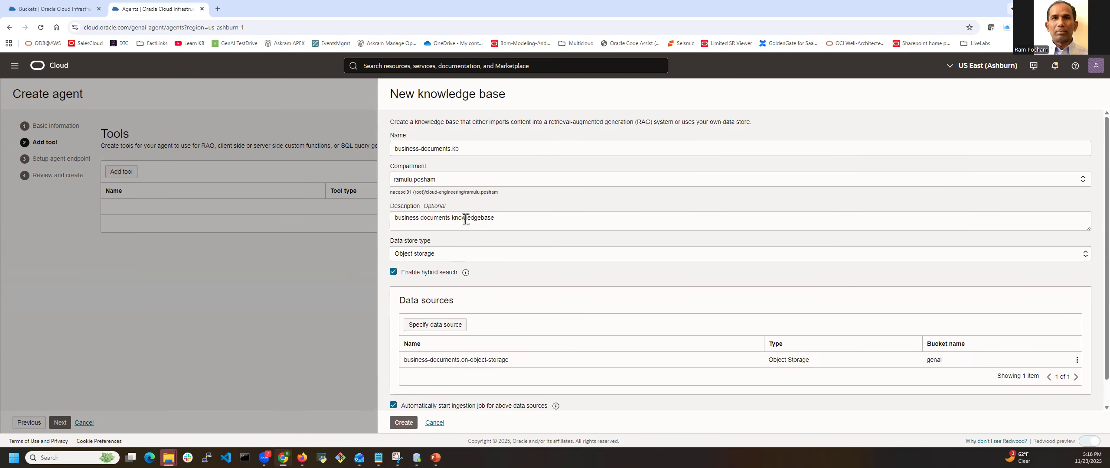
- Create the business-documents.kb knowledge base from its object storage data source and add the RAG tool to the agent
scroll(465, 220, down, 2)
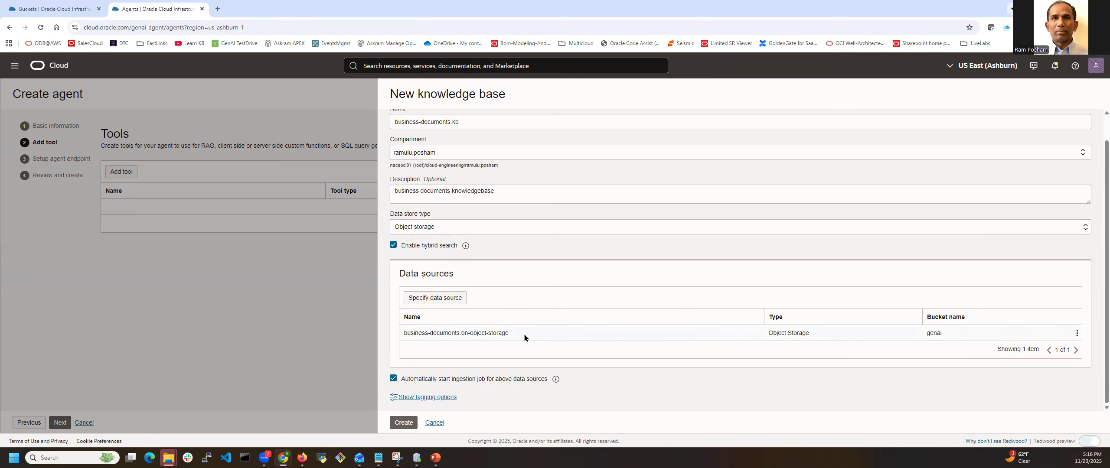
click(404, 423)
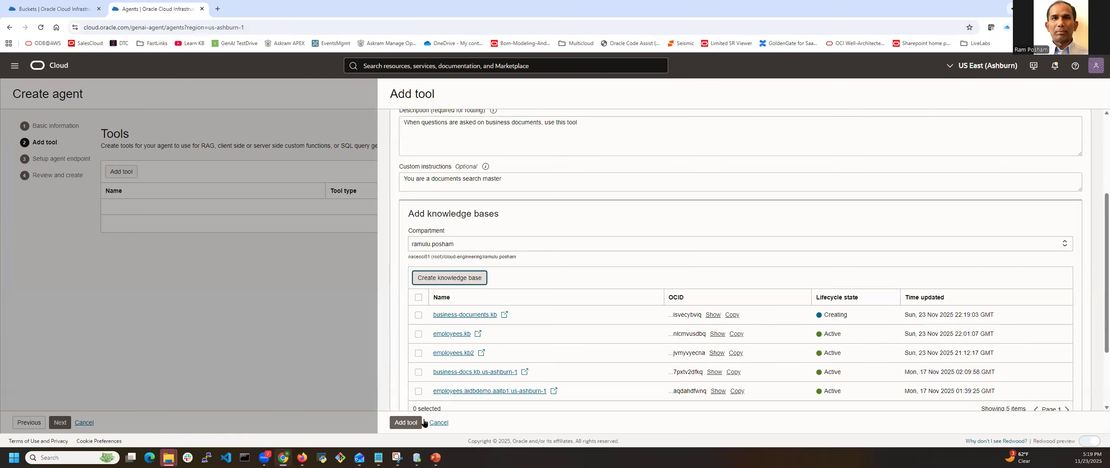
click(405, 425)
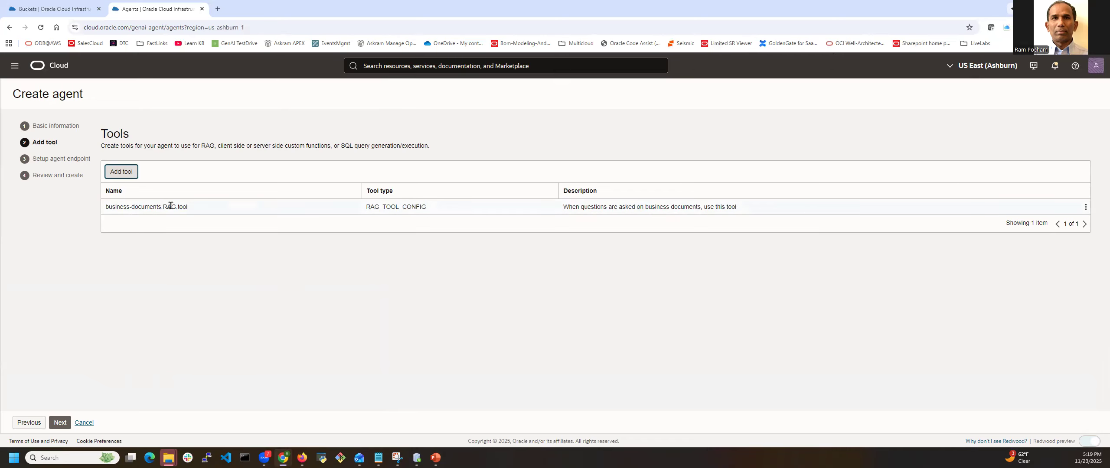
- Create the agent with the default endpoint settings and accept the Llama 3 License Agreement and Acceptable Use Policy
click(57, 423)
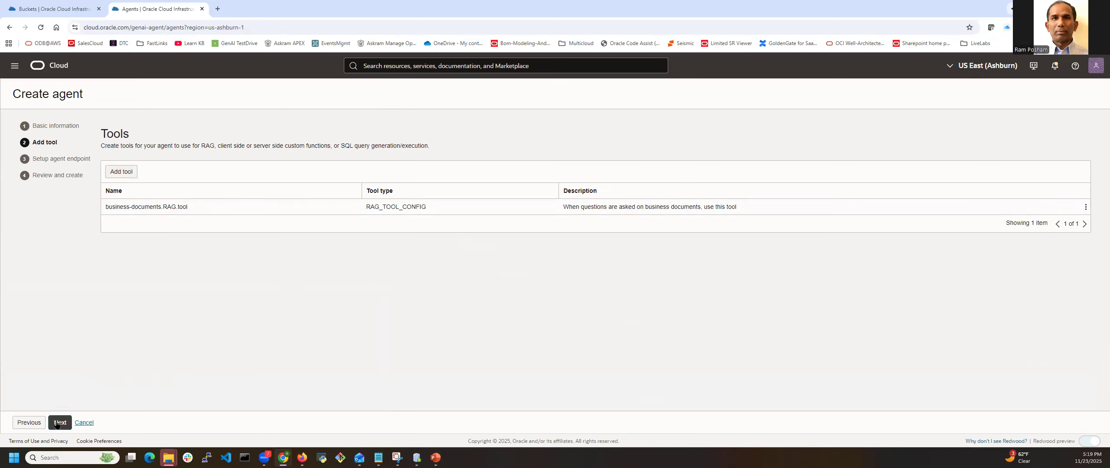
scroll(150, 208, down, 5)
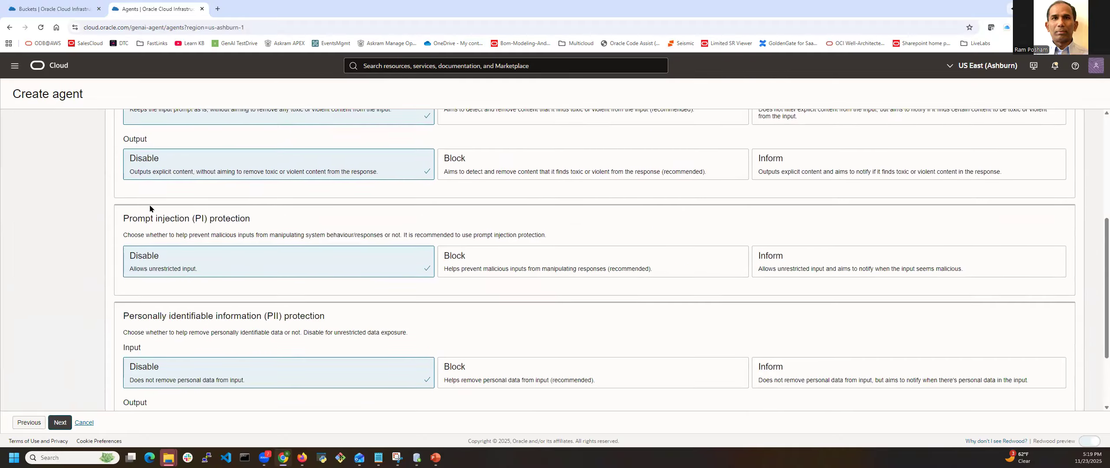
scroll(150, 209, down, 3)
click(63, 423)
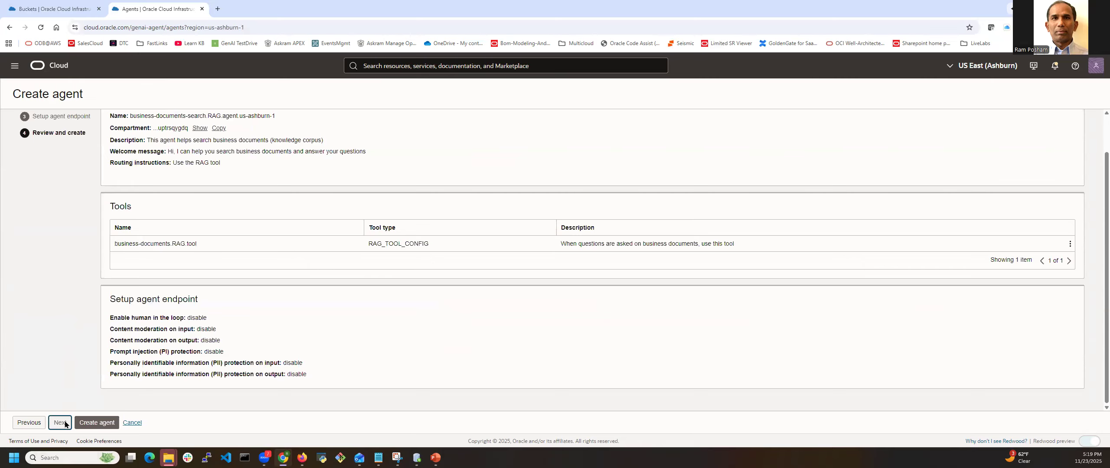
click(95, 424)
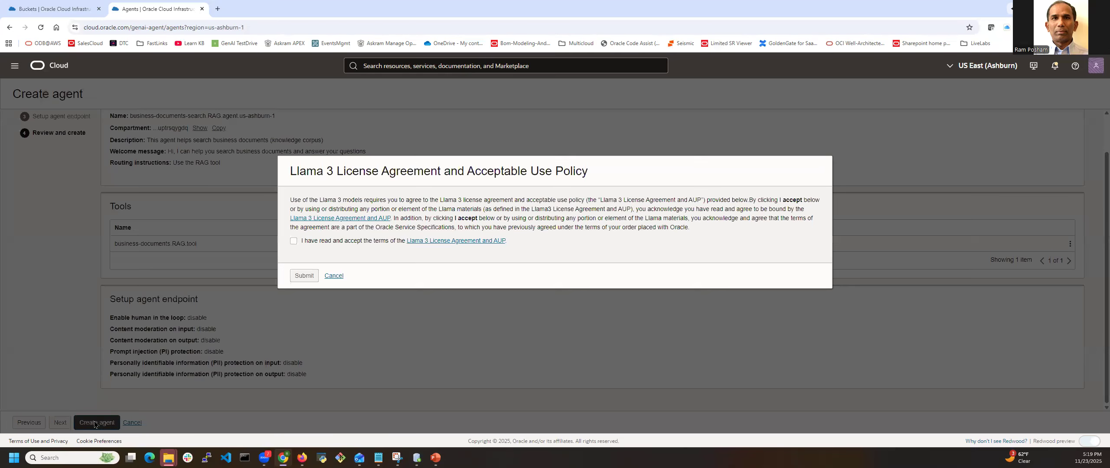
click(293, 244)
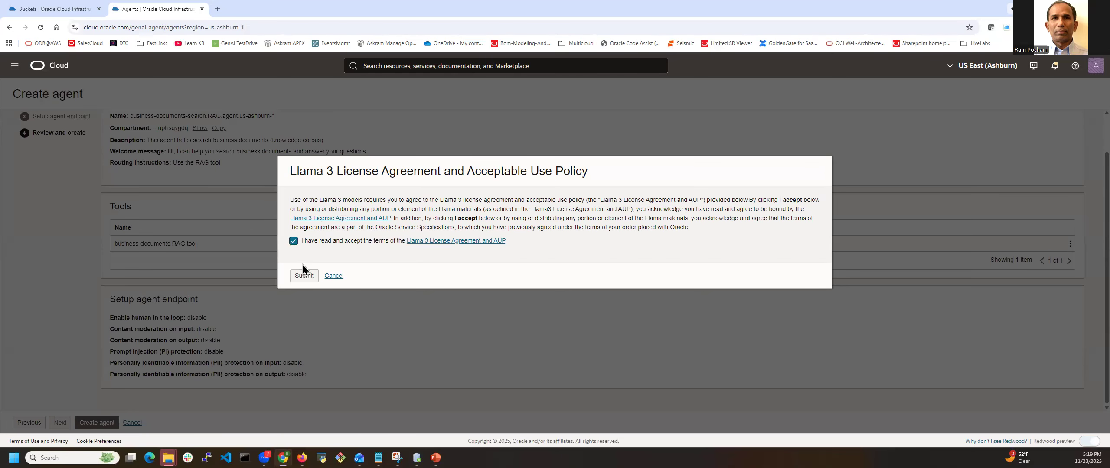
click(304, 276)
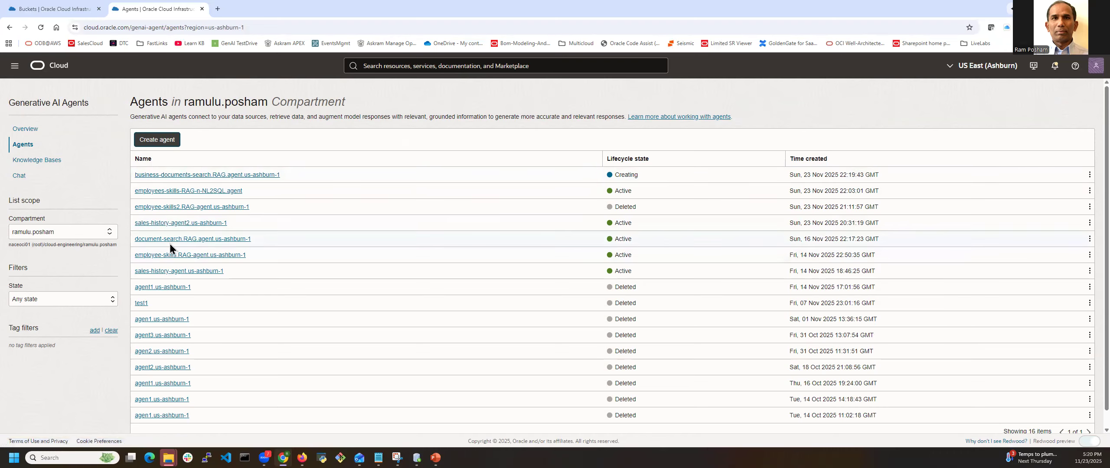
- Launch a chat with the existing document-search.RAG.agent.us-ashburn-1 agent and ask "What is a vector database?" from 6-chat-example-prompts.txt in Notepad
click(193, 241)
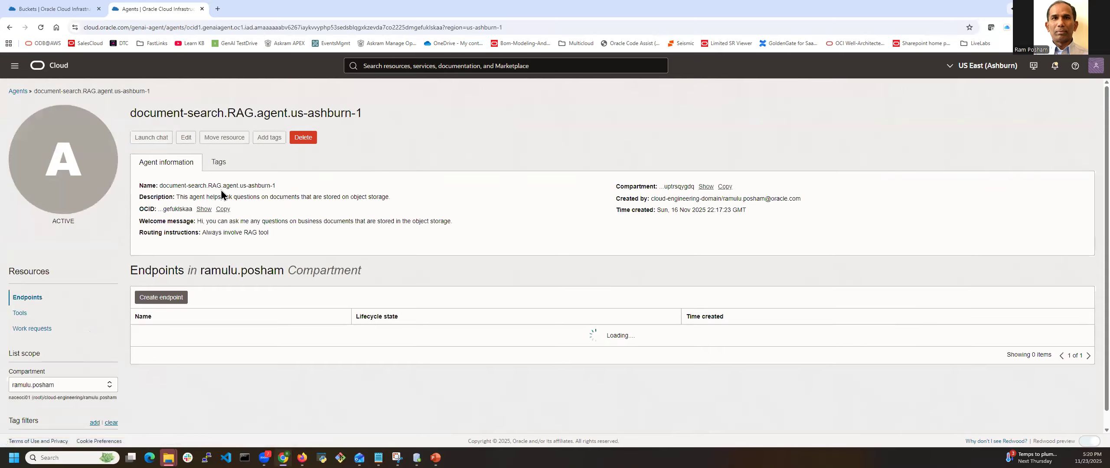
click(151, 138)
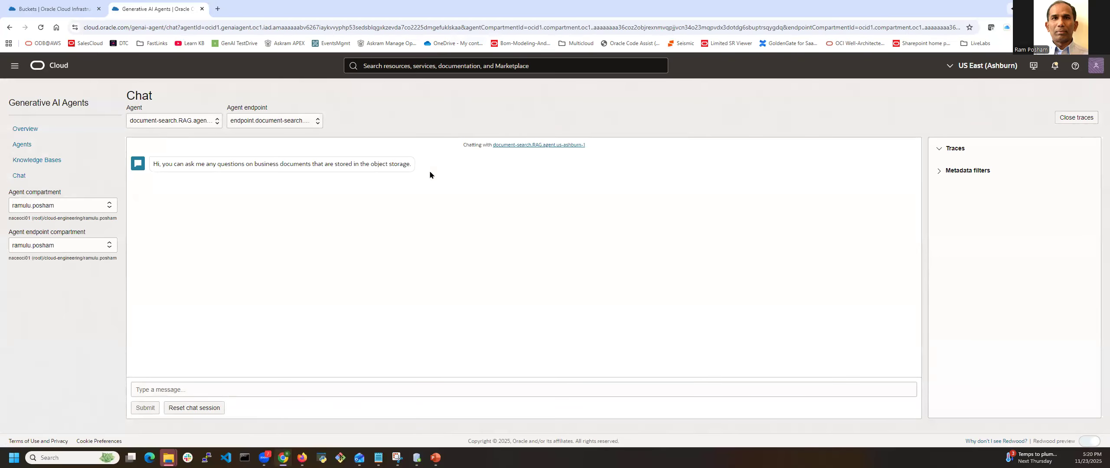
click(378, 458)
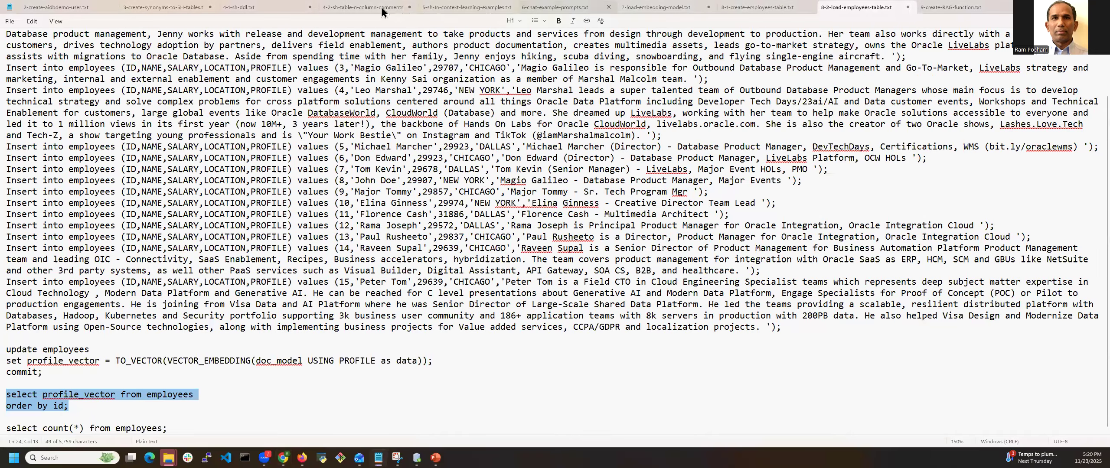
click(564, 9)
scroll(175, 249, down, 1)
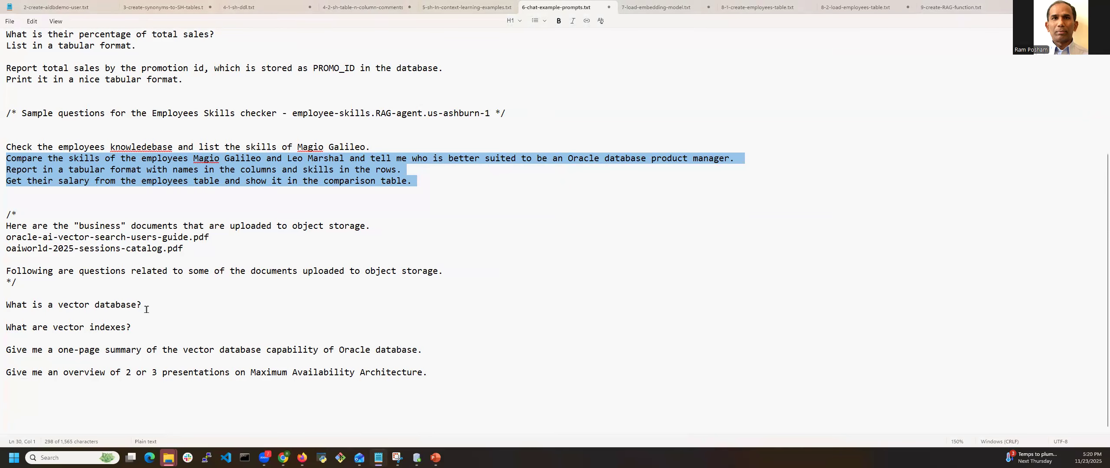
drag(144, 306, 6, 305)
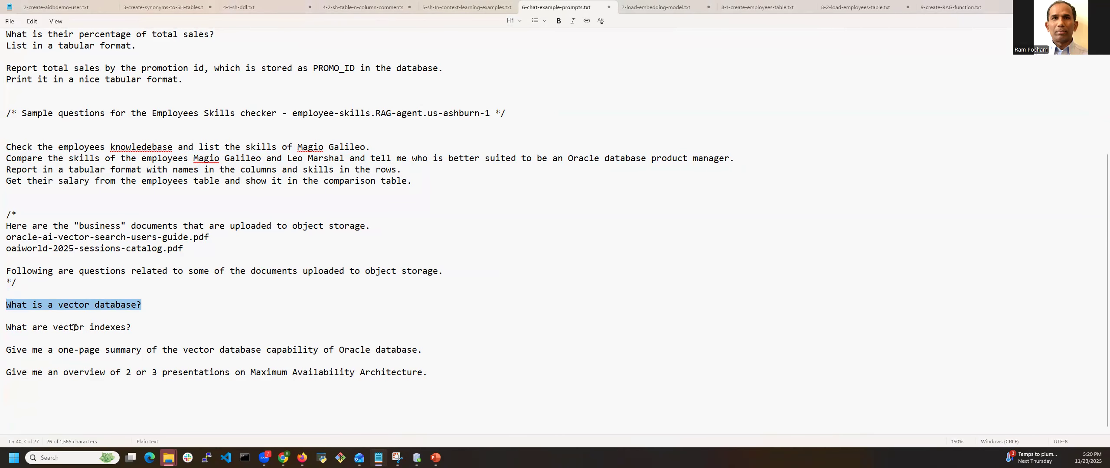
key(alt+Tab)
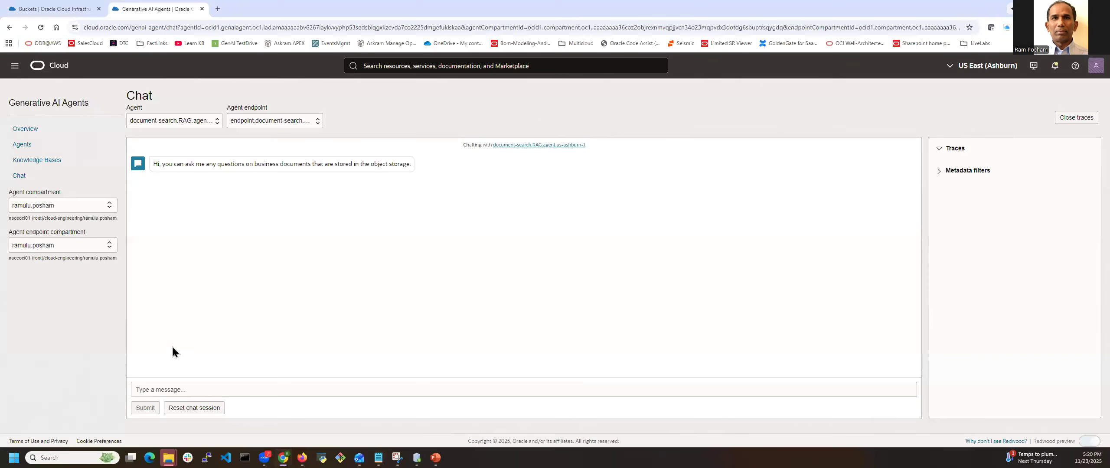
click(167, 390)
text(What is a vector database?)
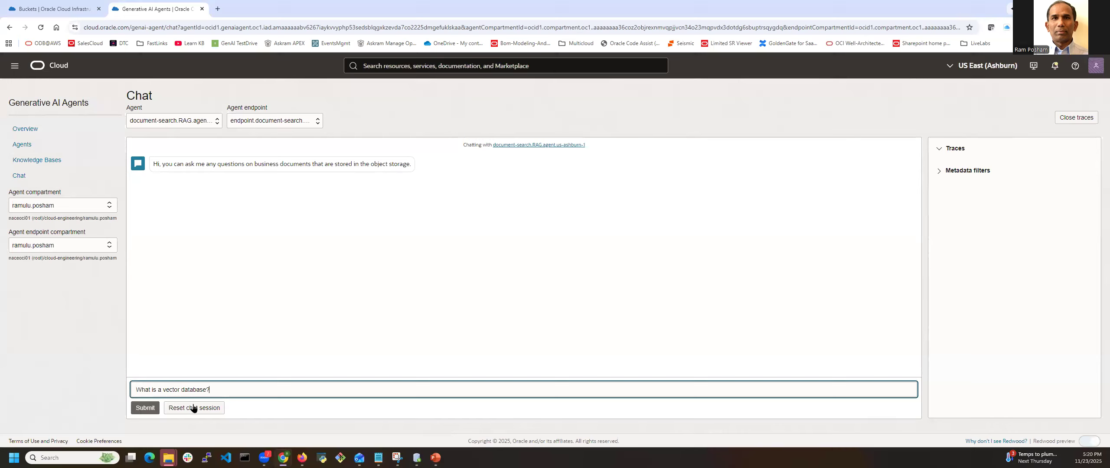
click(149, 409)
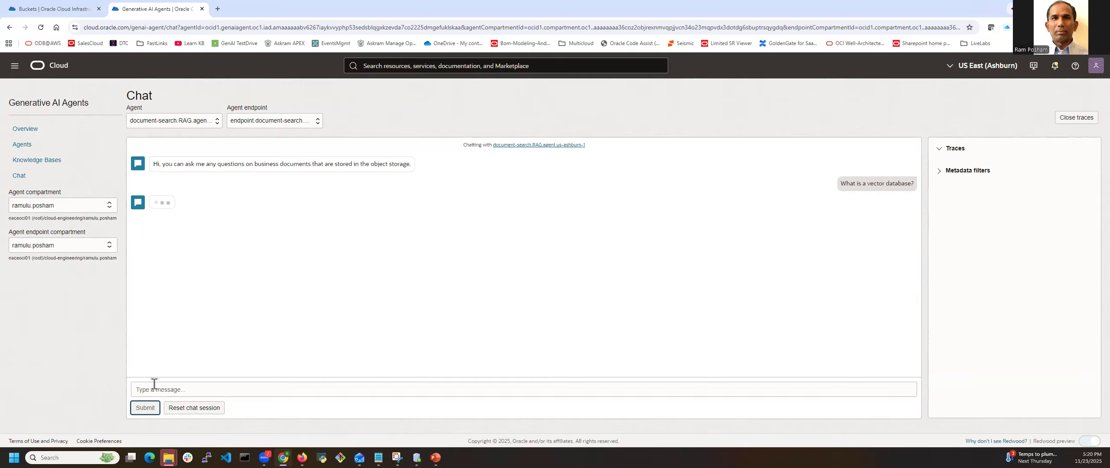
- Copy "What are vector indexes?" from the Notepad prompts file into the agent chat's message field
key(alt+Tab)
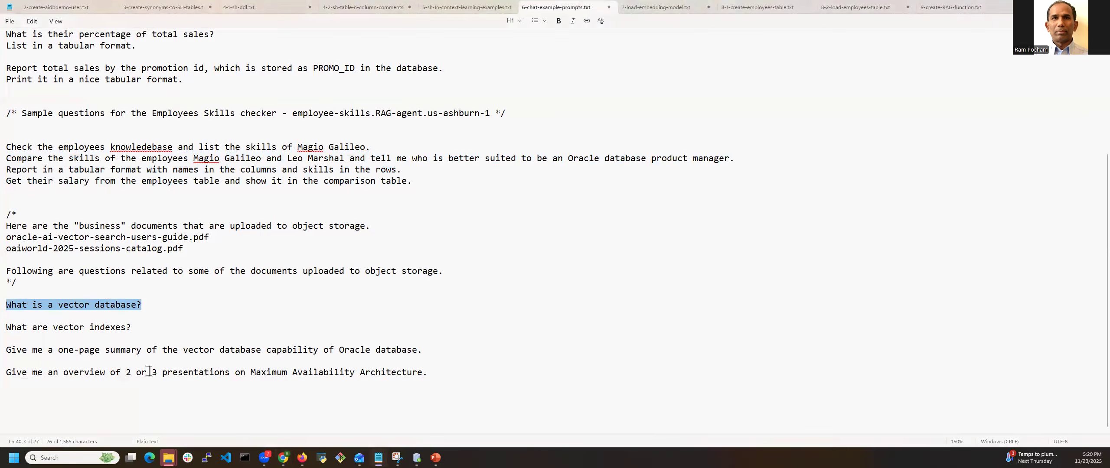
key(Down)
key(Down)
key(Home)
key(shift+End)
key(ctrl+c)
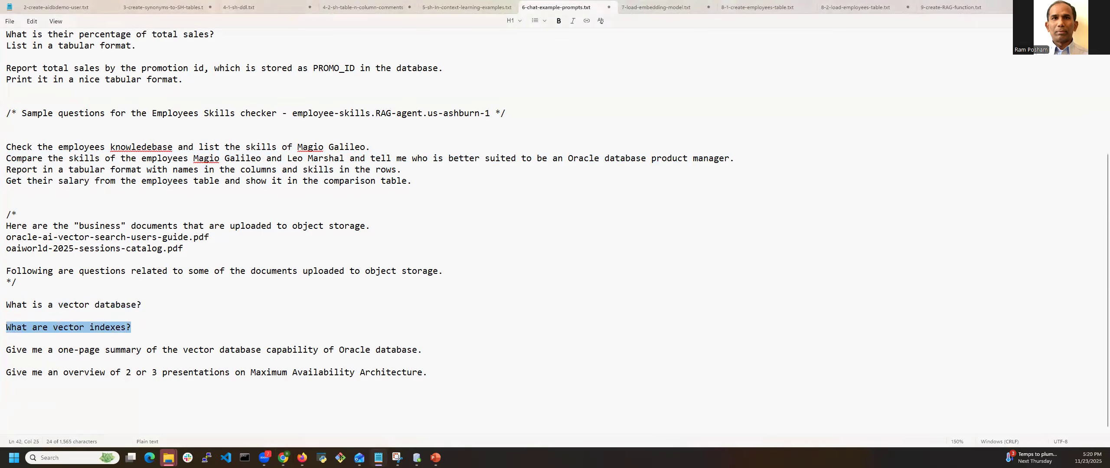
key(alt+Tab)
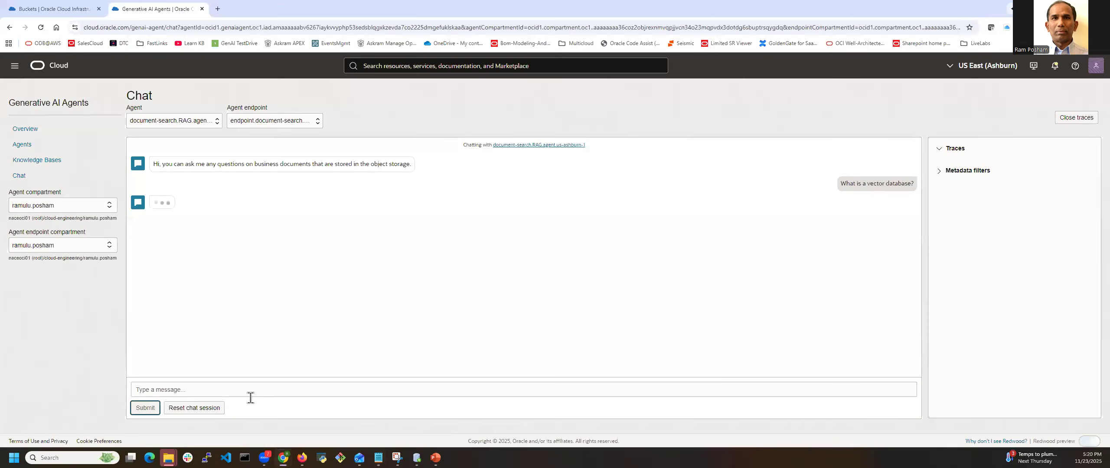
click(222, 392)
key(ctrl+v)
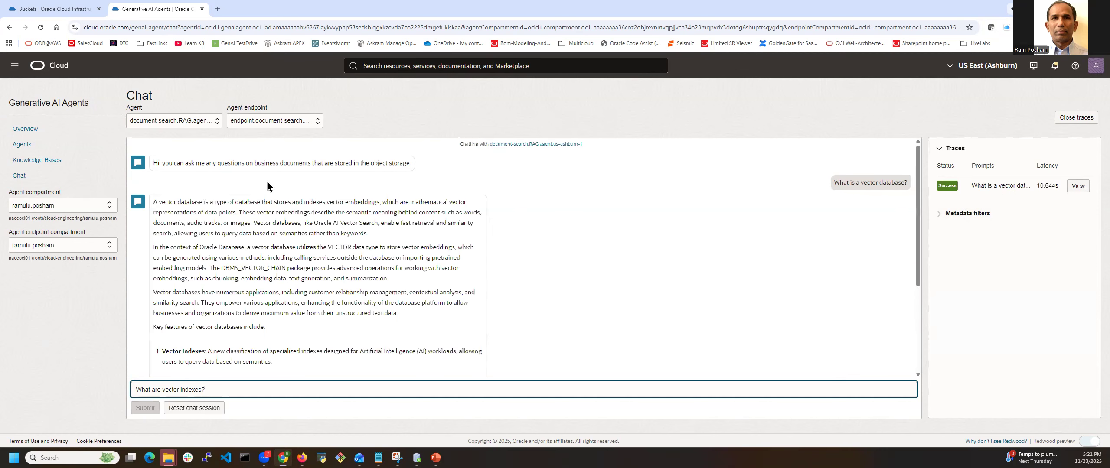
- Review the agent's answer about vector databases and submit the vector indexes question
scroll(265, 235, up, 4)
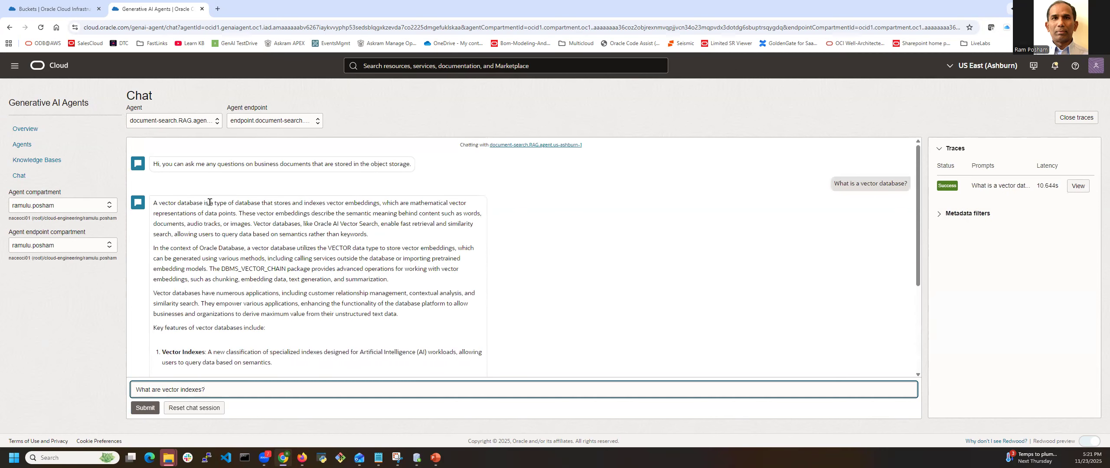
scroll(268, 213, down, 3)
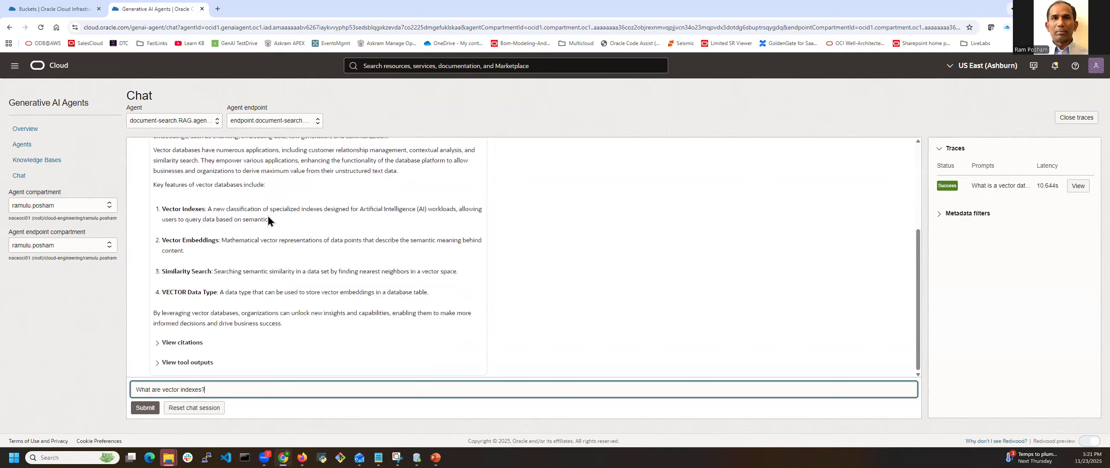
click(145, 409)
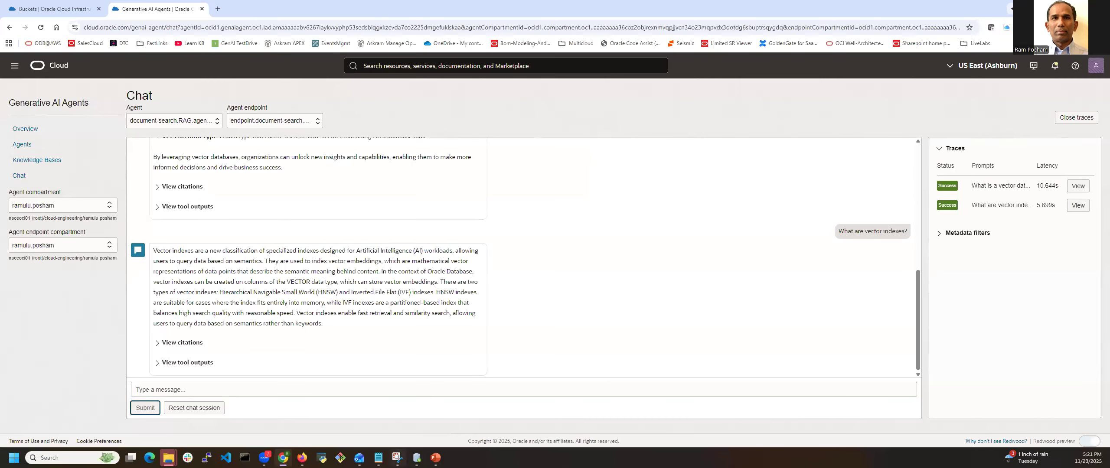
- Ask the agent "Give me an overview of 2 or 3 presentations on Maximum Availability Architecture.", copied from the Notepad prompts file
click(378, 458)
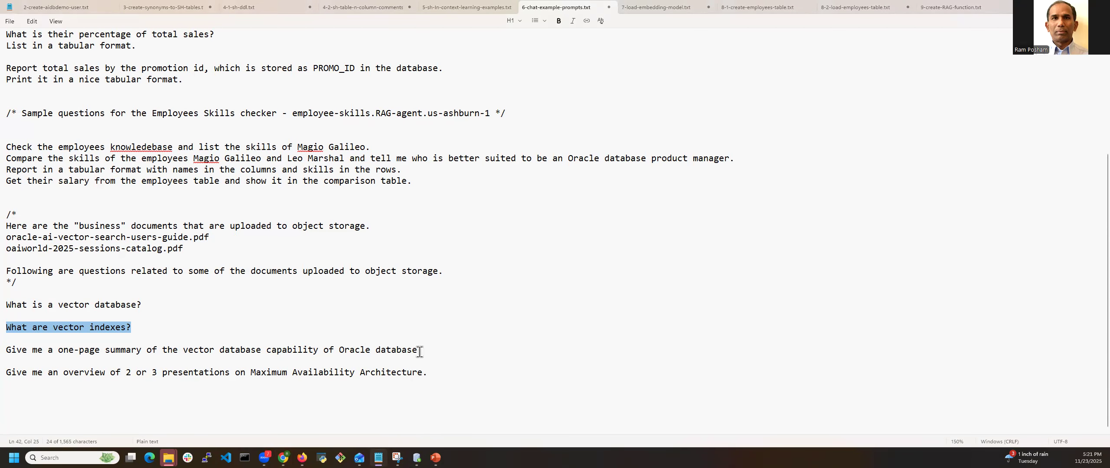
drag(121, 350, 180, 371)
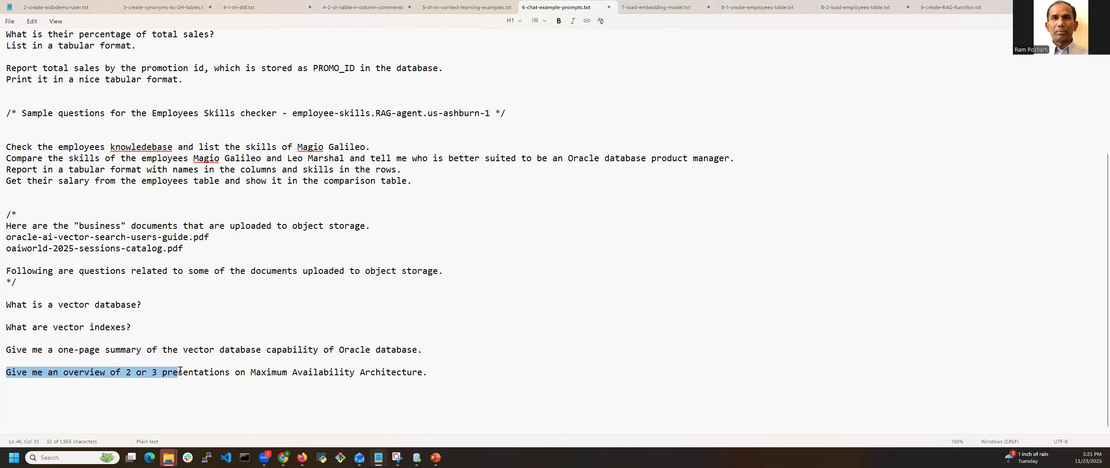
click(144, 385)
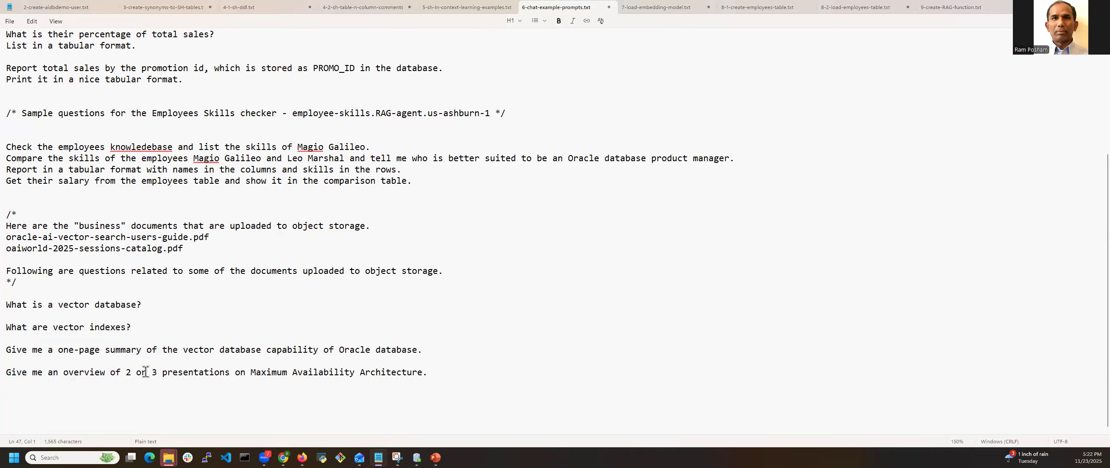
drag(430, 372, 4, 372)
key(ctrl+c)
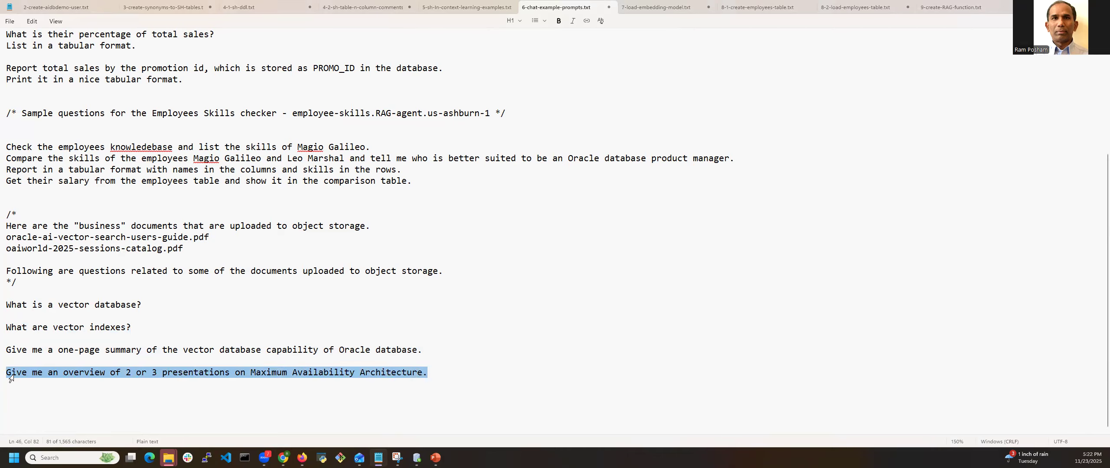
mouse_move(378, 458)
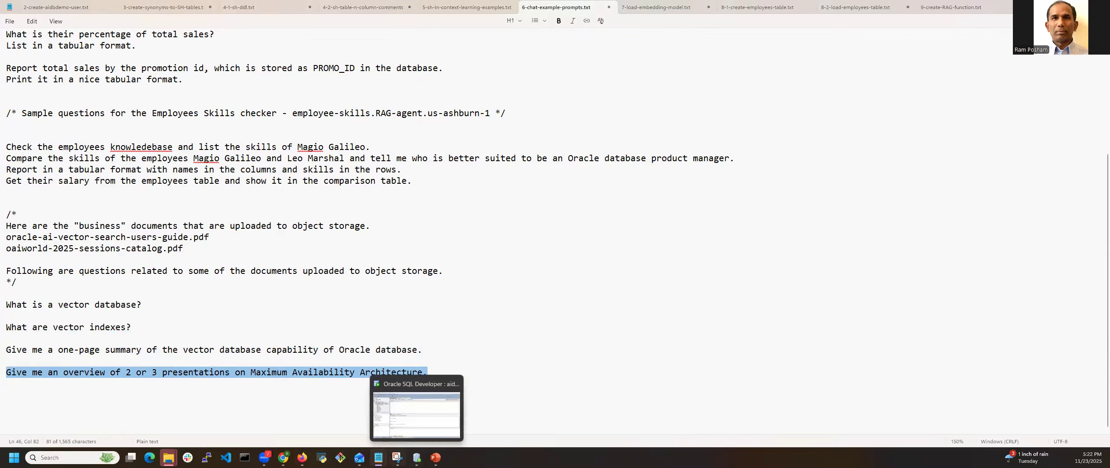
click(283, 458)
click(238, 386)
key(ctrl+v)
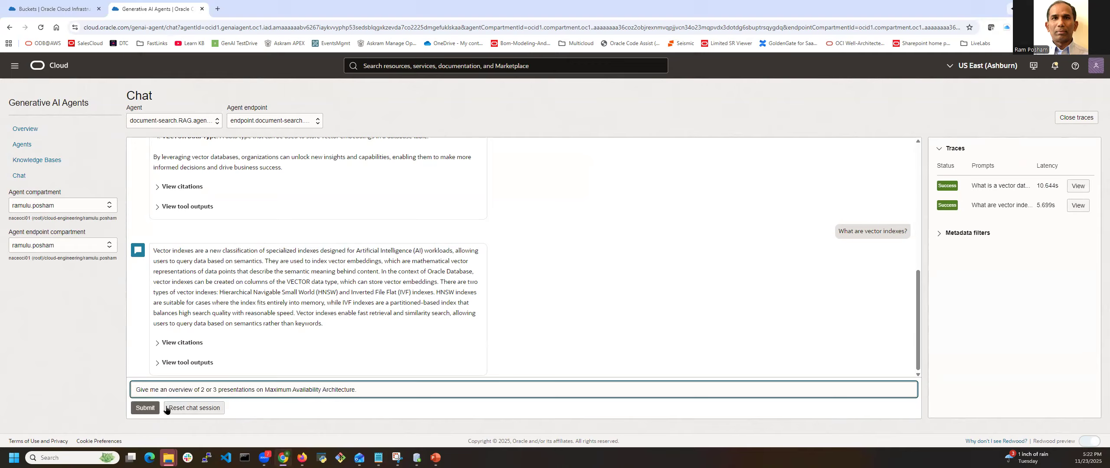
click(146, 410)
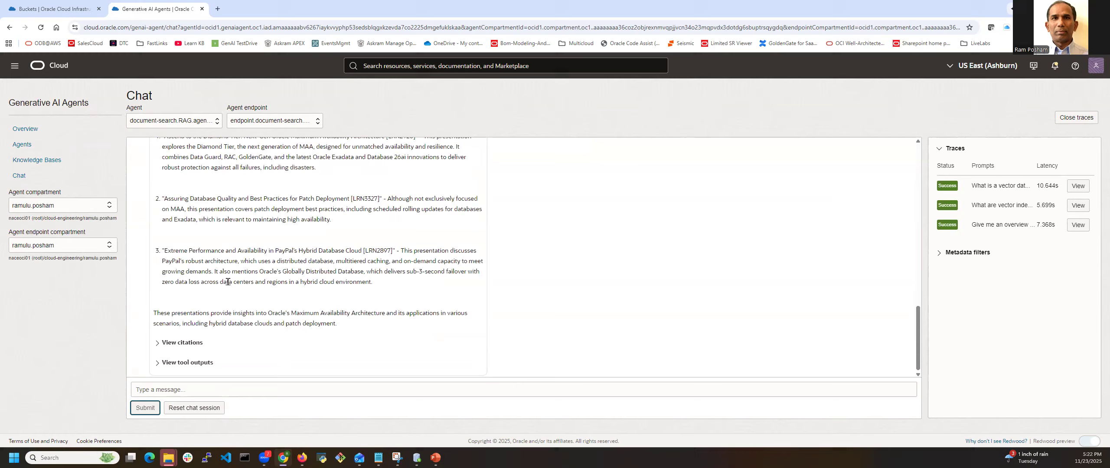
- Review the presentations listed in the agent's Maximum Availability Architecture answer, through to its citations and tool outputs sections
scroll(228, 282, up, 3)
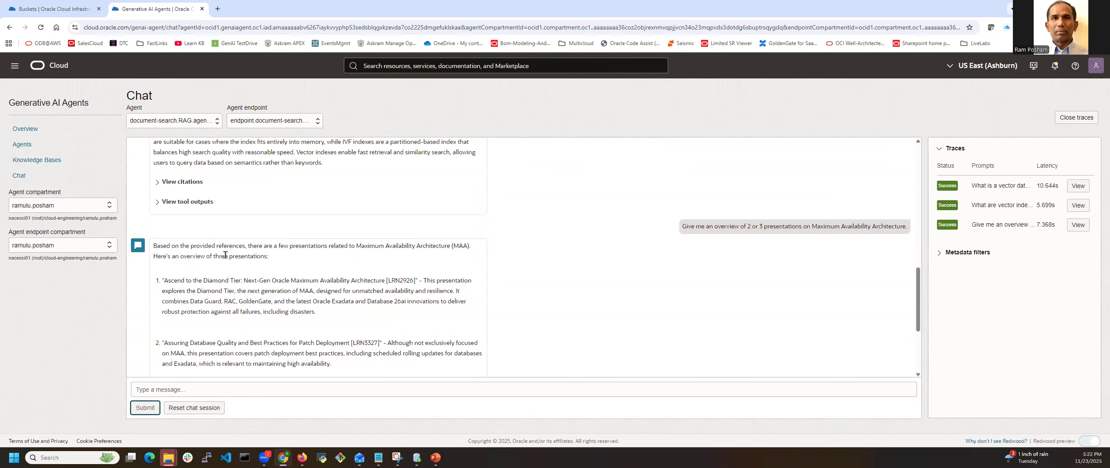
scroll(316, 278, down, 2)
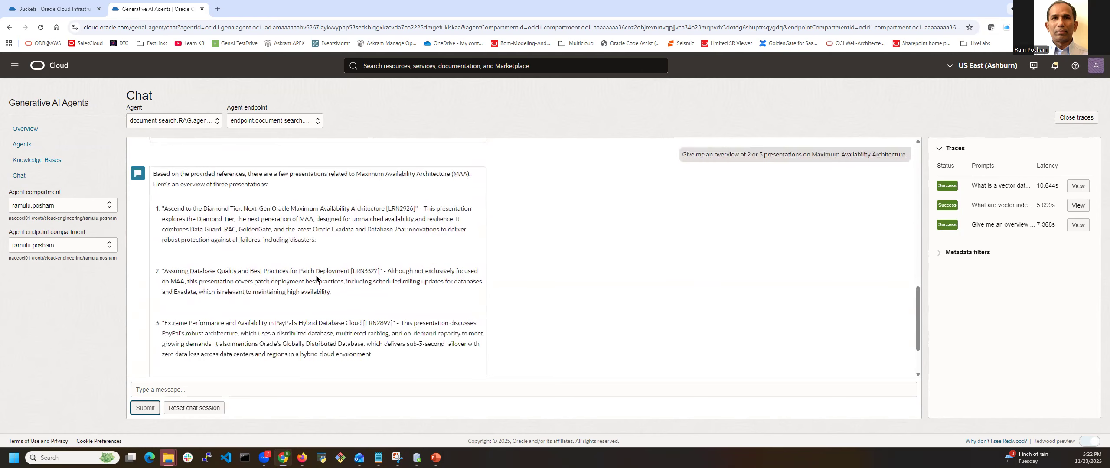
triple_click(330, 209)
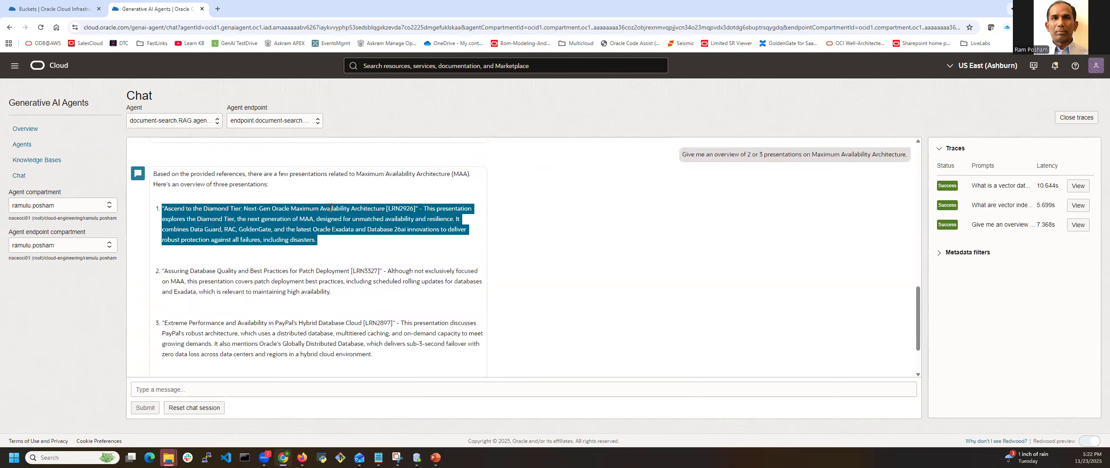
click(362, 206)
click(353, 270)
scroll(199, 363, down, 2)
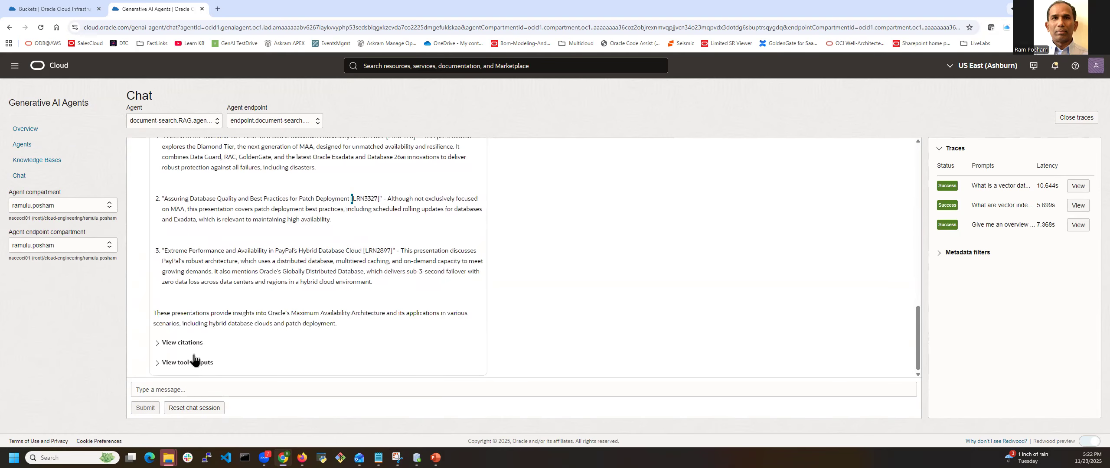
- Expand the Maximum Availability Architecture answer's citations and show the full object storage path of the cited oaiworld-sessions-catalog.pdf
click(158, 344)
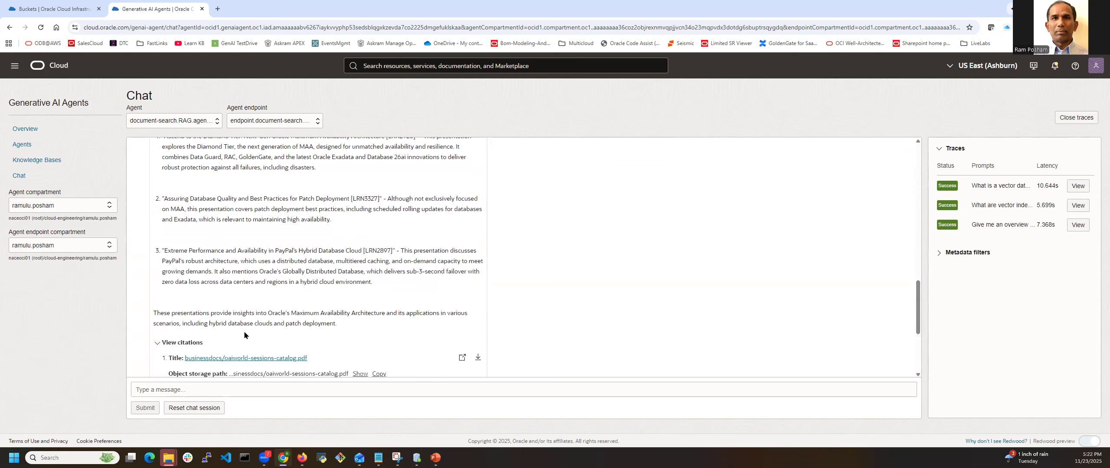
scroll(260, 332, down, 4)
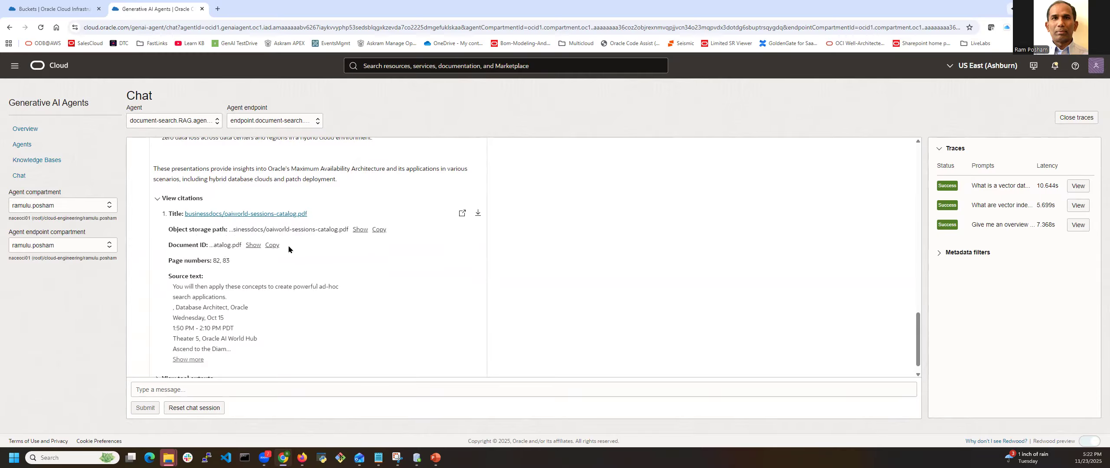
click(360, 231)
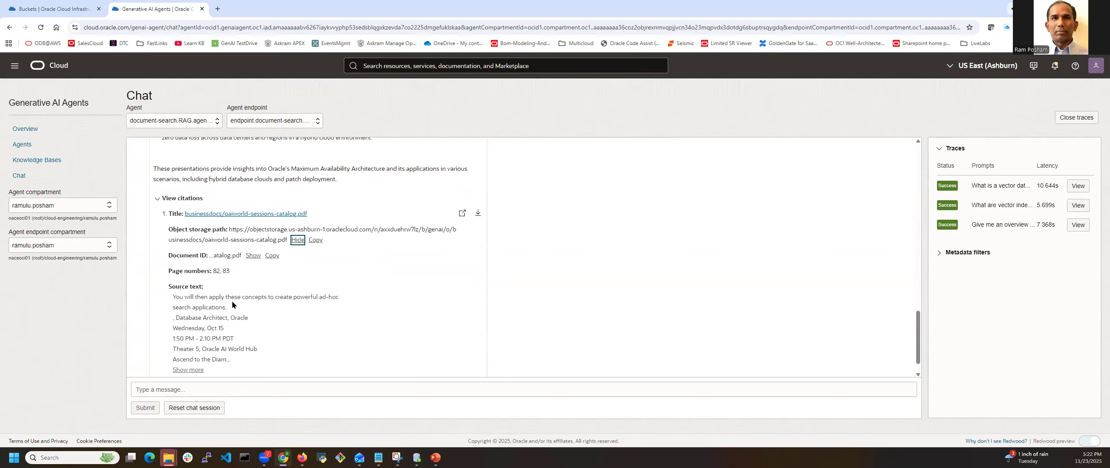
- Expand the answer's tool outputs and the details of the business-docs RAG object storage tool output
scroll(231, 304, down, 1)
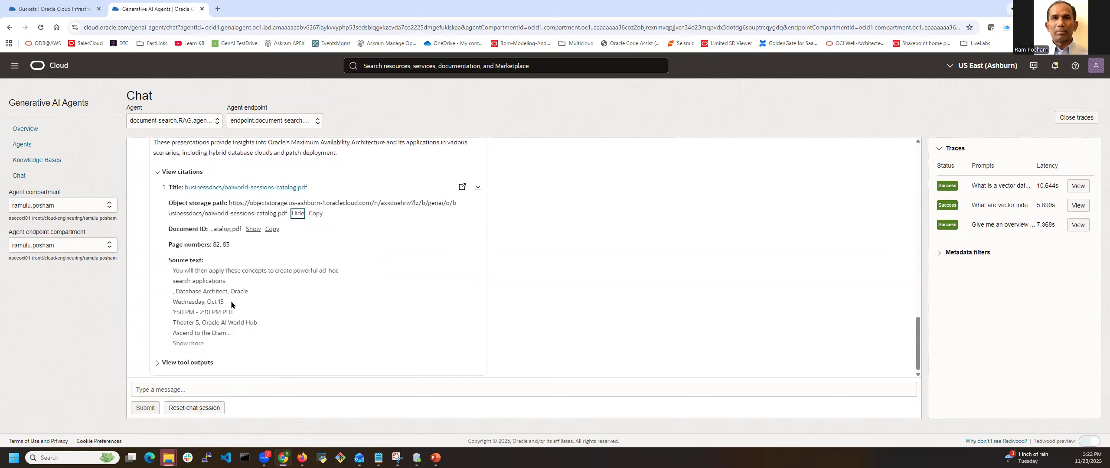
click(159, 363)
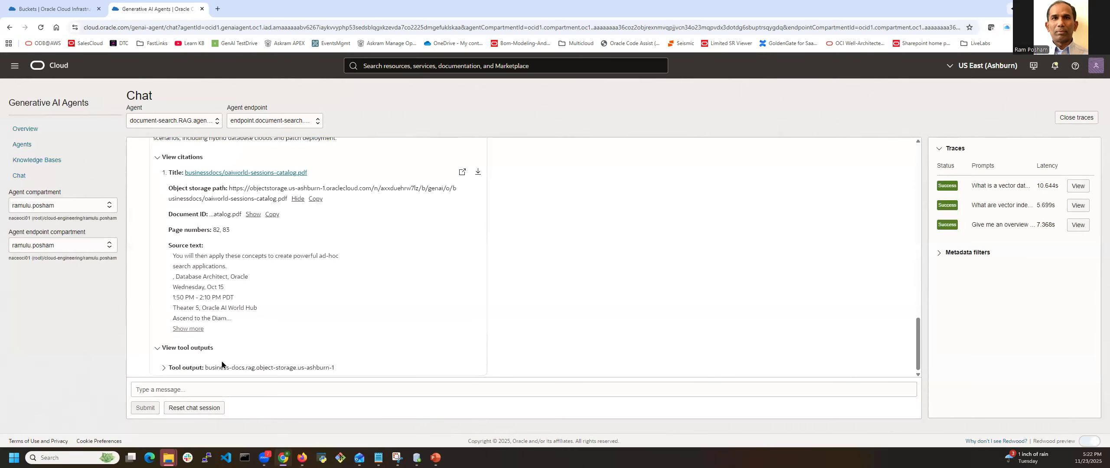
click(164, 369)
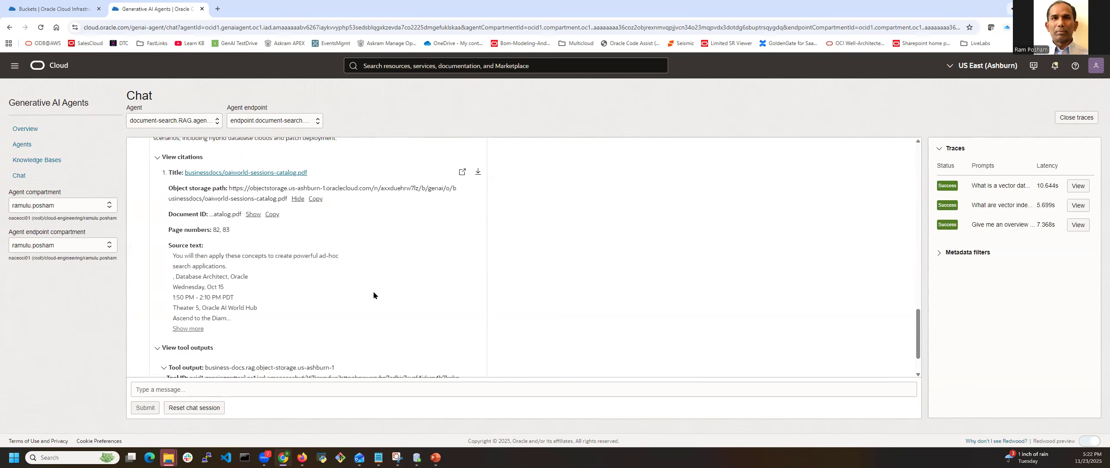